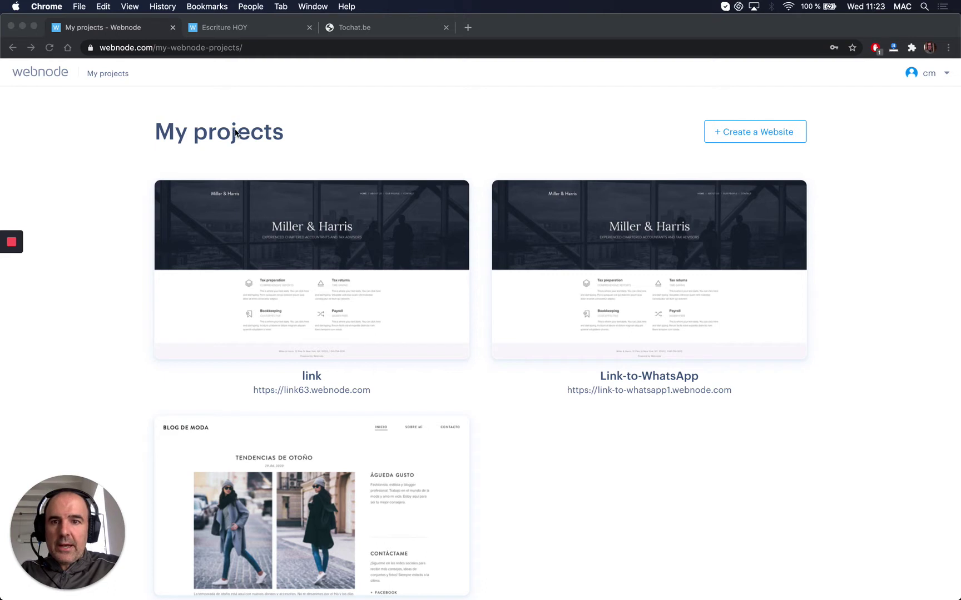
Open the 'link' project's details and launch its Miller & Harris site in the editor
drag(171, 128, 243, 129)
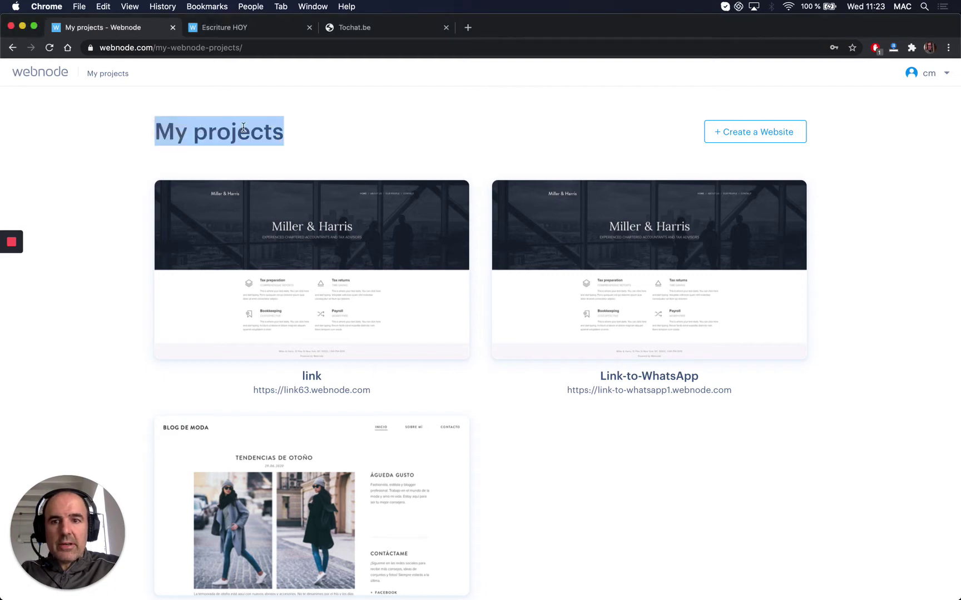
click(298, 134)
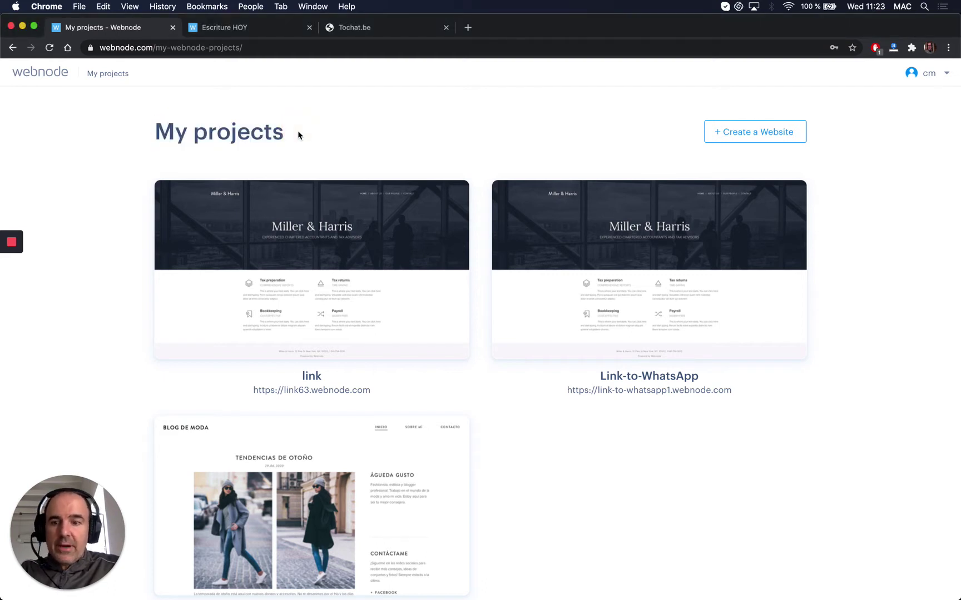
mouse_move(311, 270)
click(308, 242)
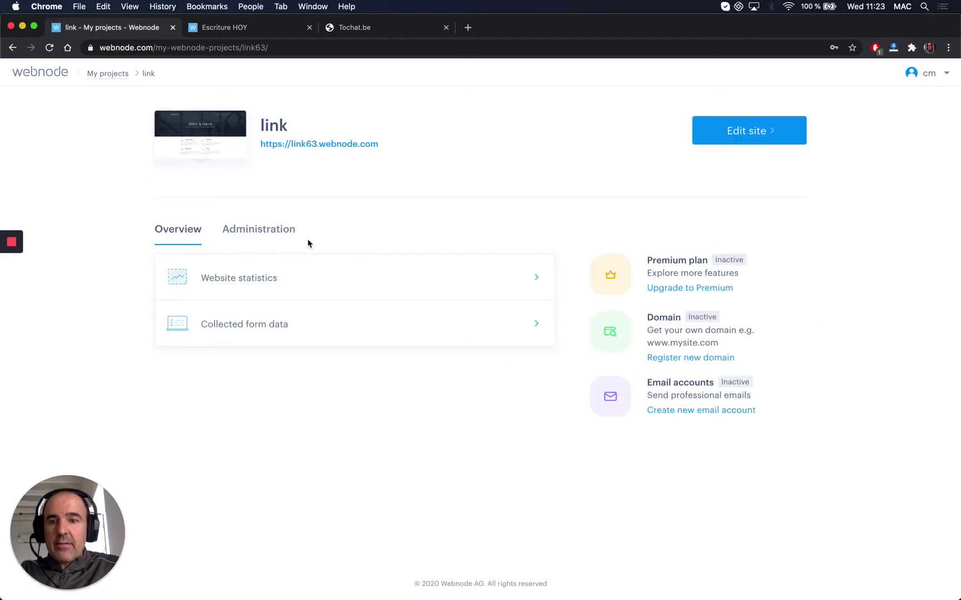
click(751, 131)
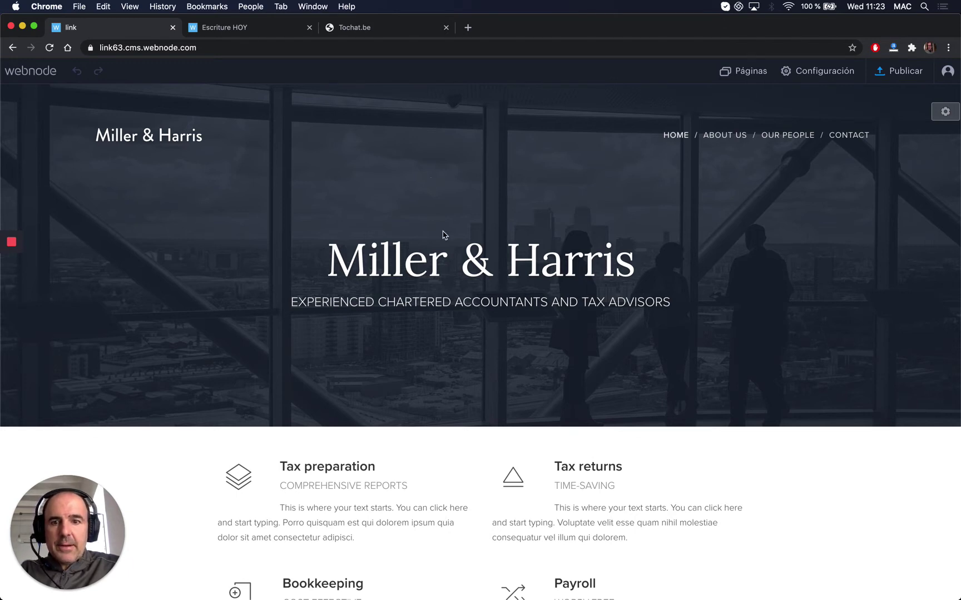
scroll(454, 302, down, 5)
scroll(453, 302, down, 5)
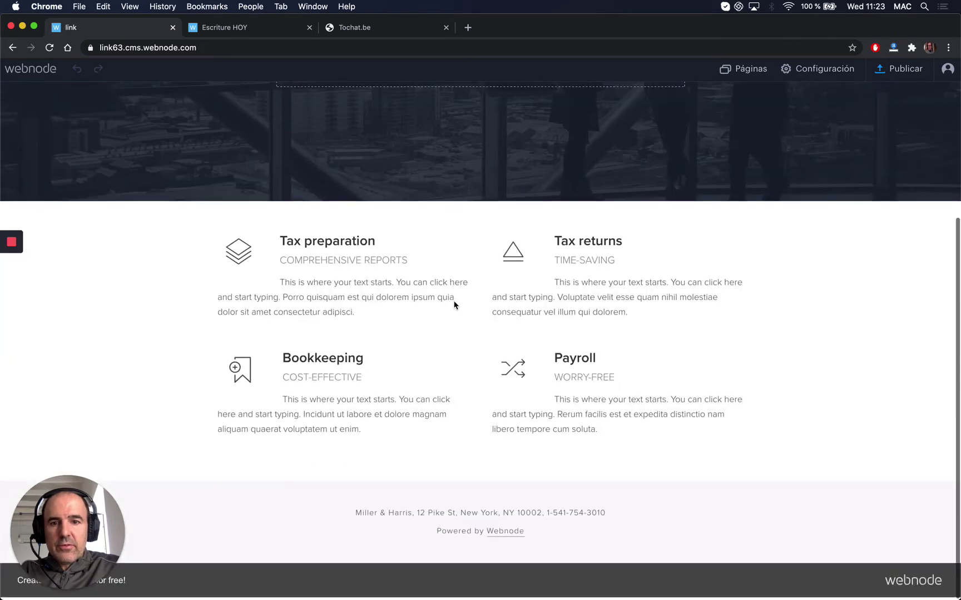
scroll(454, 302, up, 5)
scroll(453, 305, up, 5)
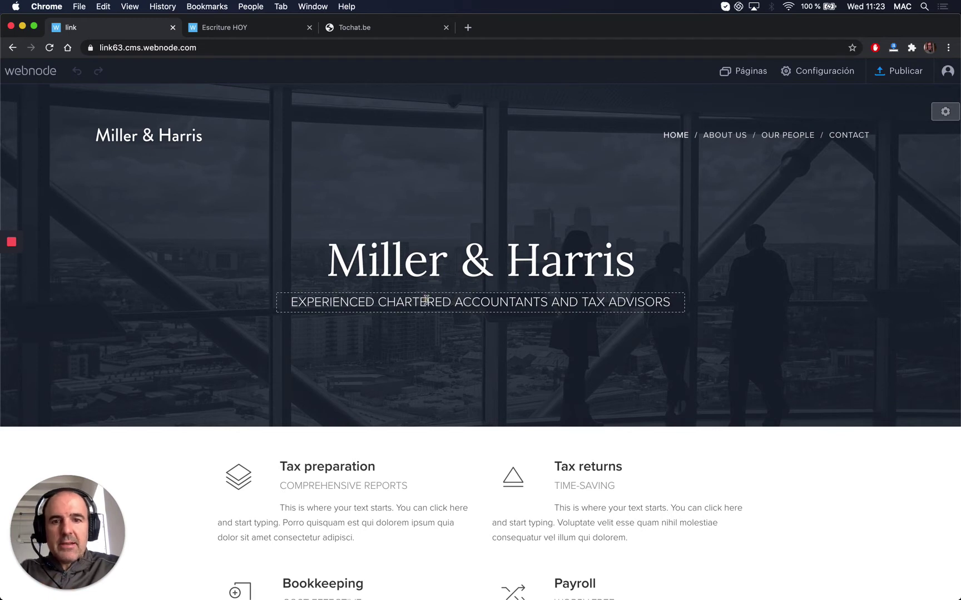
Replace the hero subtitle with 'Create your own experience', then view the Escriture HOY site
click(427, 302)
text(dasdasd)
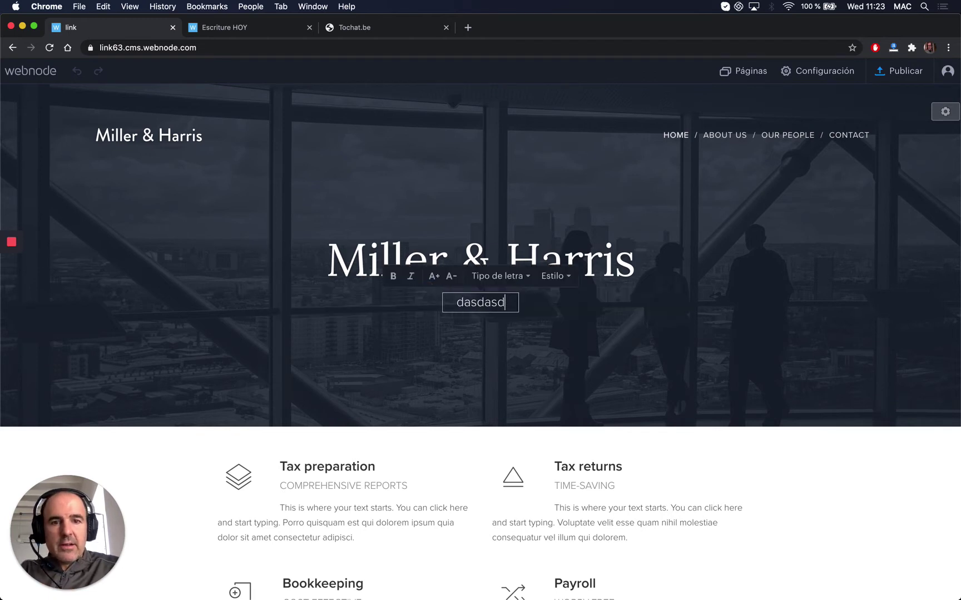
text(-)
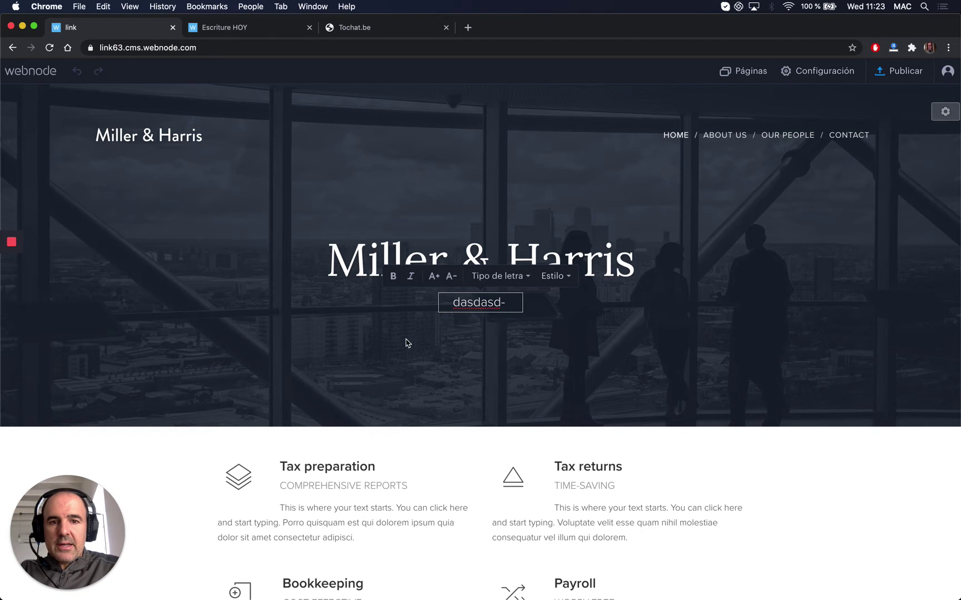
key(super+a)
text(Create yo)
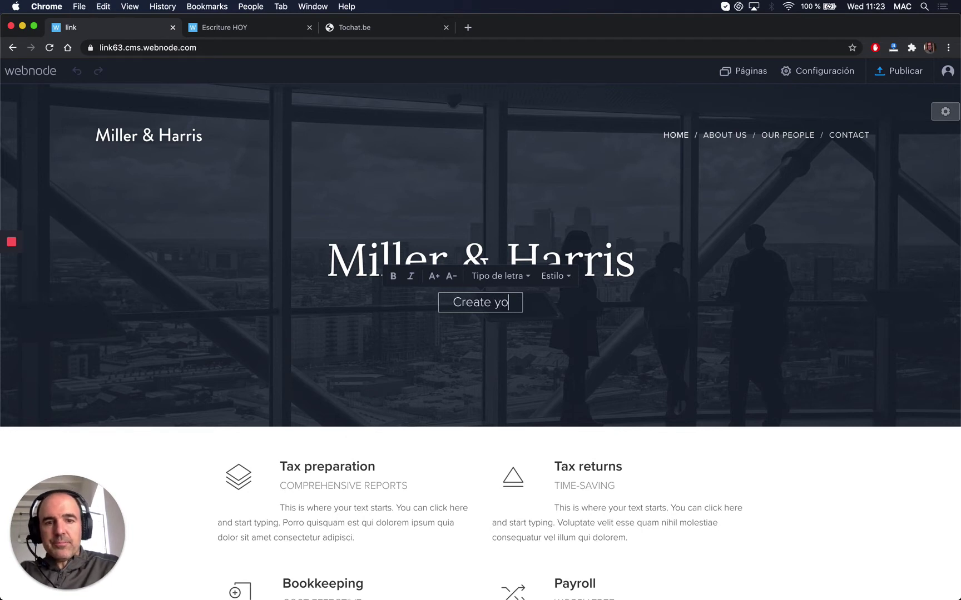
text(ur own )
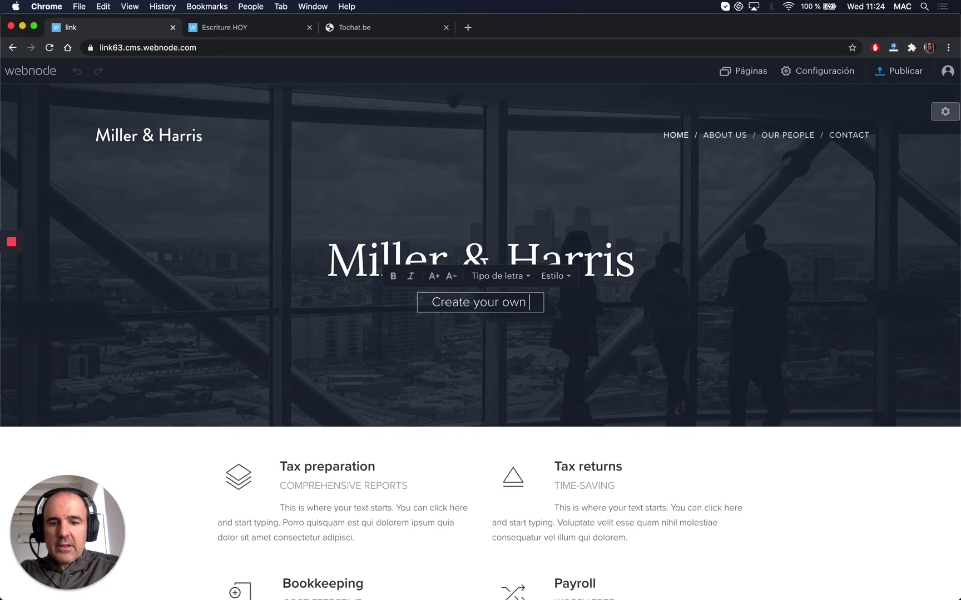
text(experi)
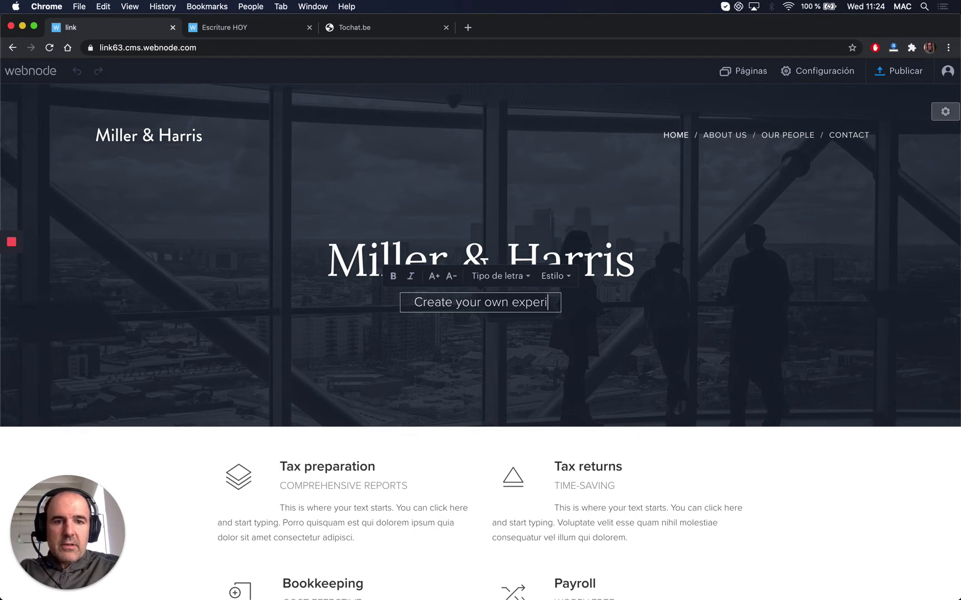
text(ence)
click(484, 391)
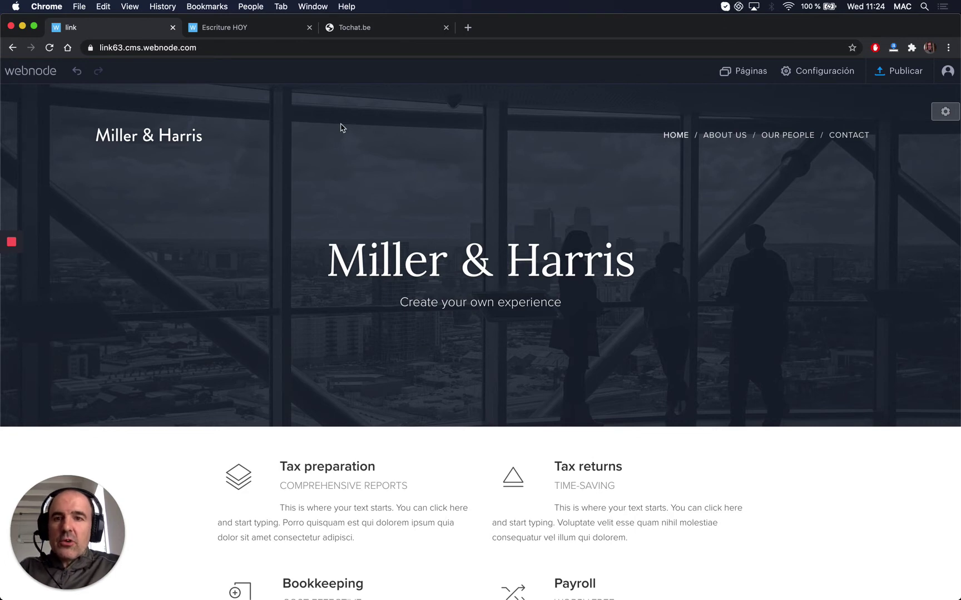
click(249, 31)
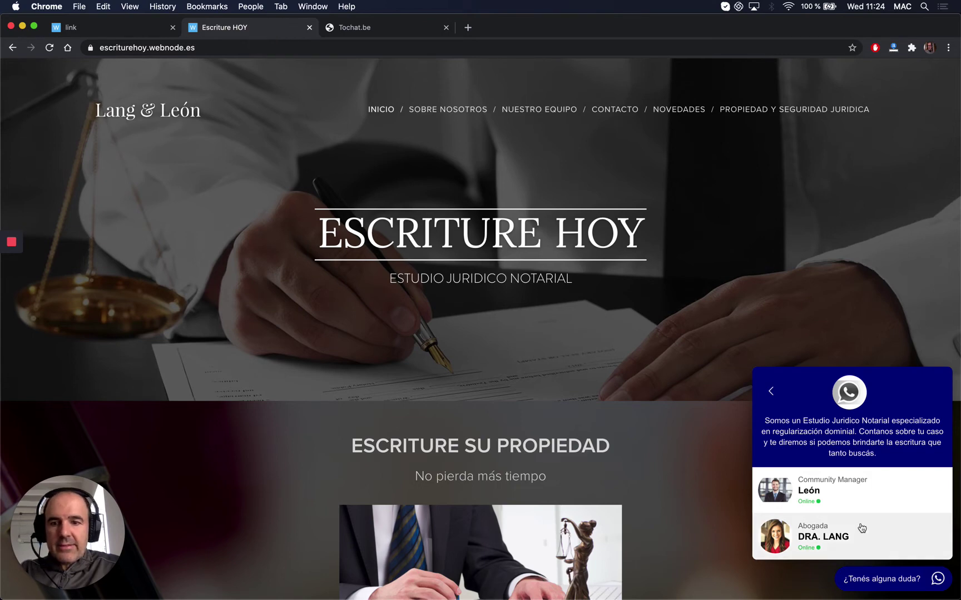
Close and reopen Escriture HOY's WhatsApp chat panel, then return to the link site editor
click(886, 579)
scroll(616, 437, down, 2)
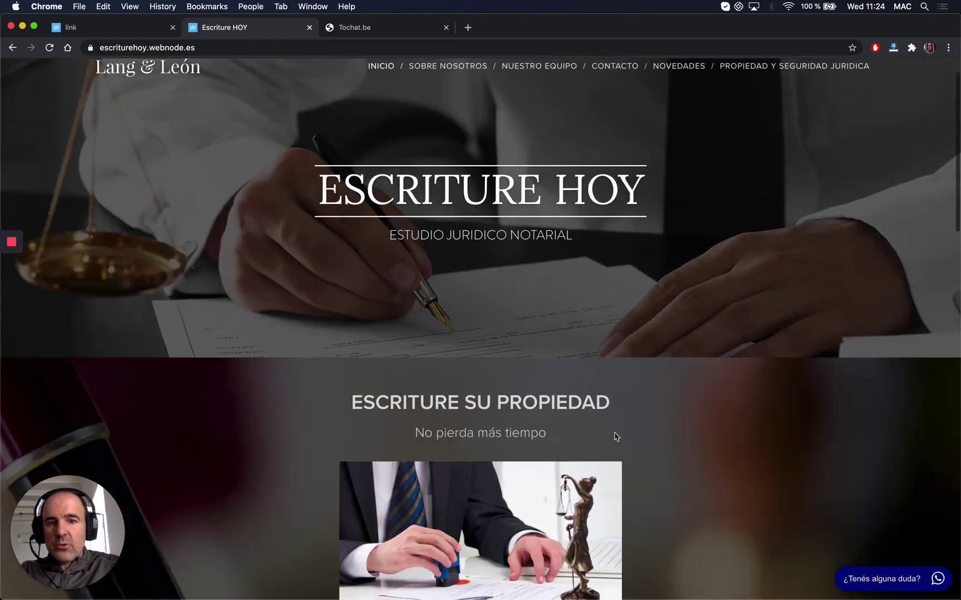
scroll(616, 437, down, 6)
scroll(615, 437, down, 4)
scroll(615, 437, down, 2)
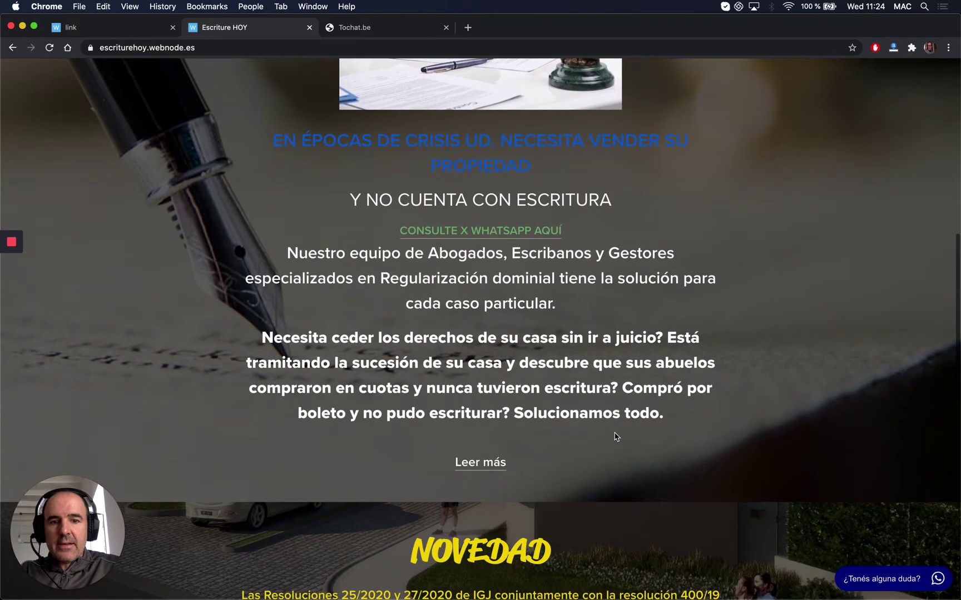
click(883, 583)
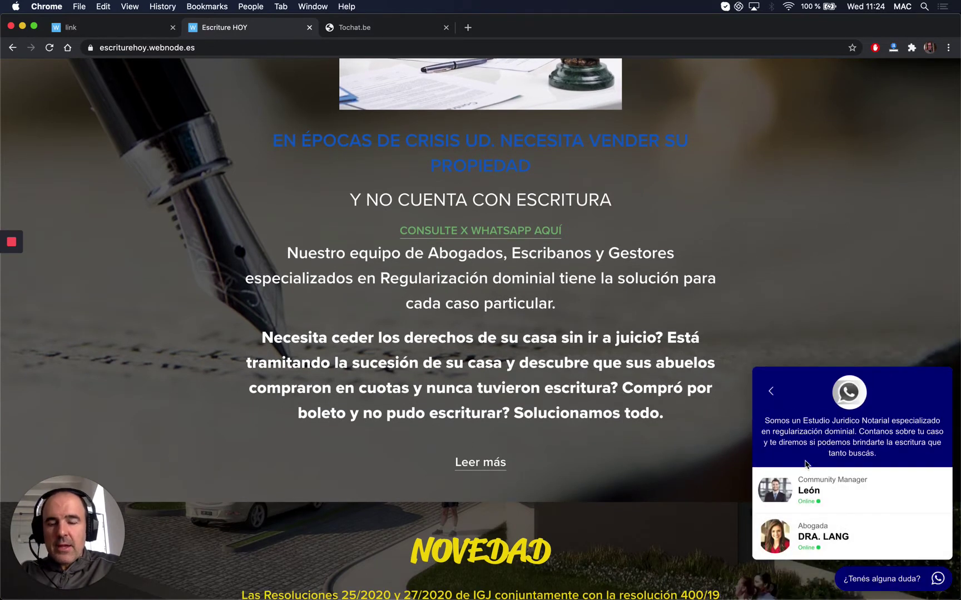
scroll(327, 156, up, 10)
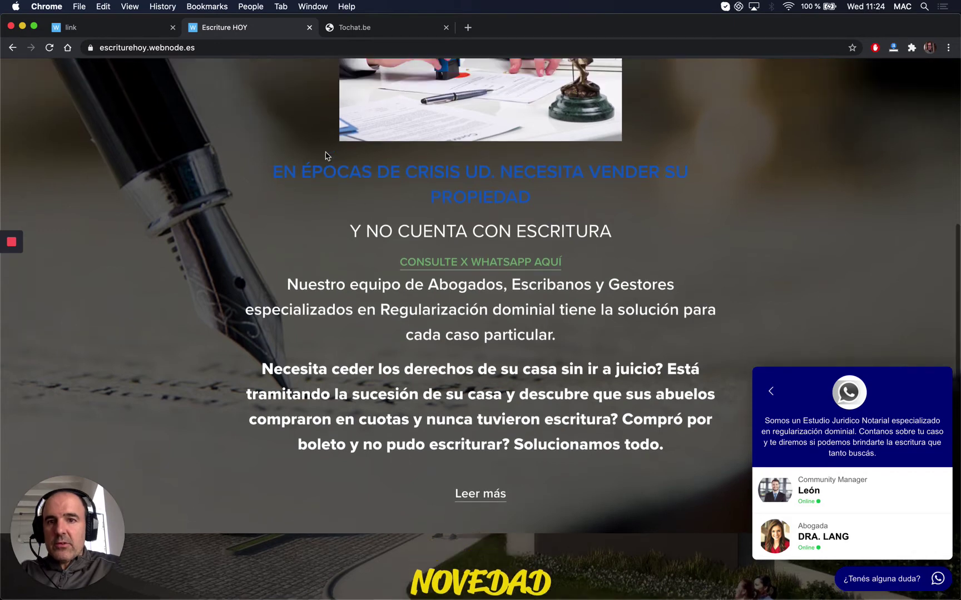
scroll(328, 155, up, 10)
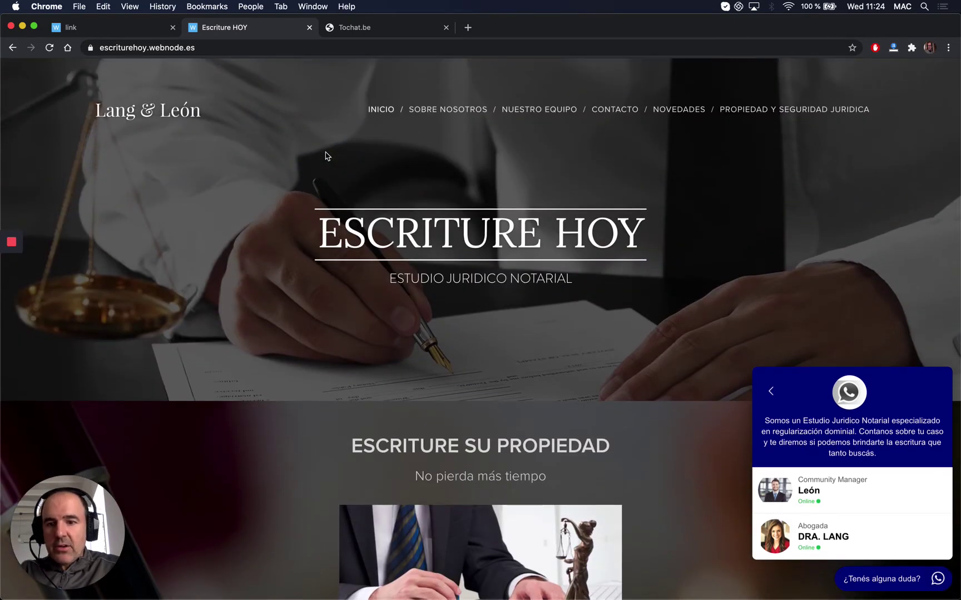
click(128, 29)
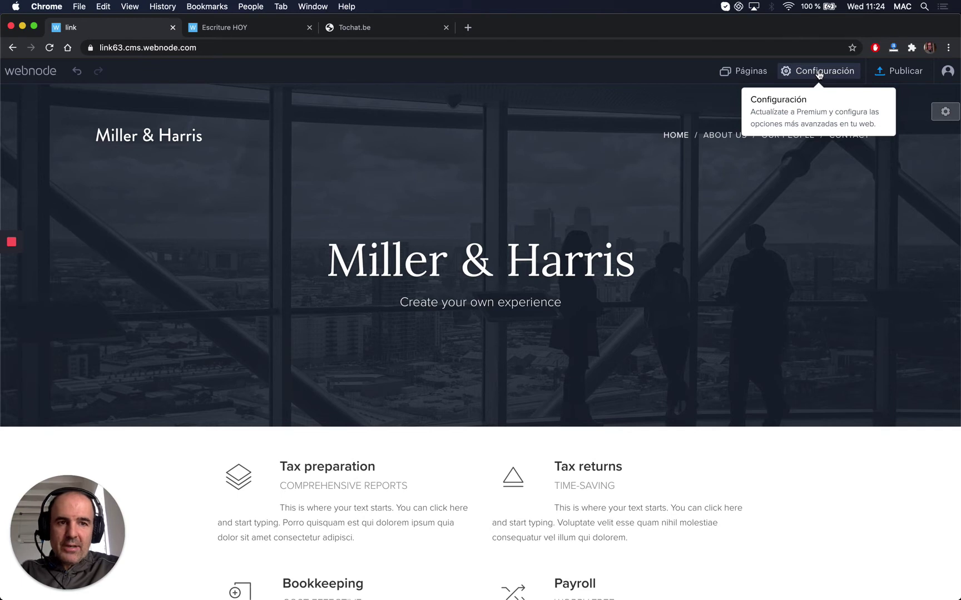
In Configuración de la web, expand Etiquetas Head y Footer and focus the empty Head HTML field
click(819, 72)
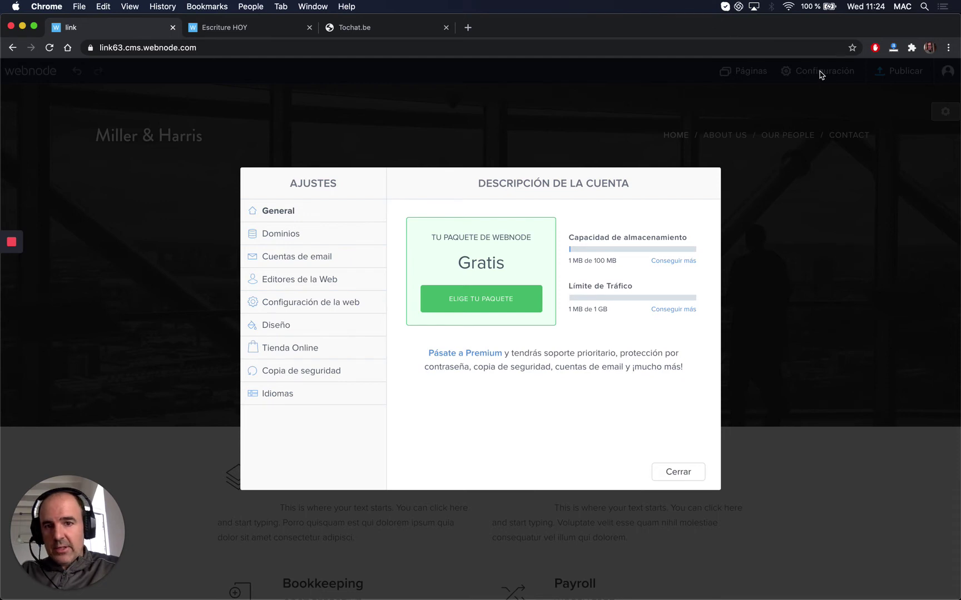
click(678, 471)
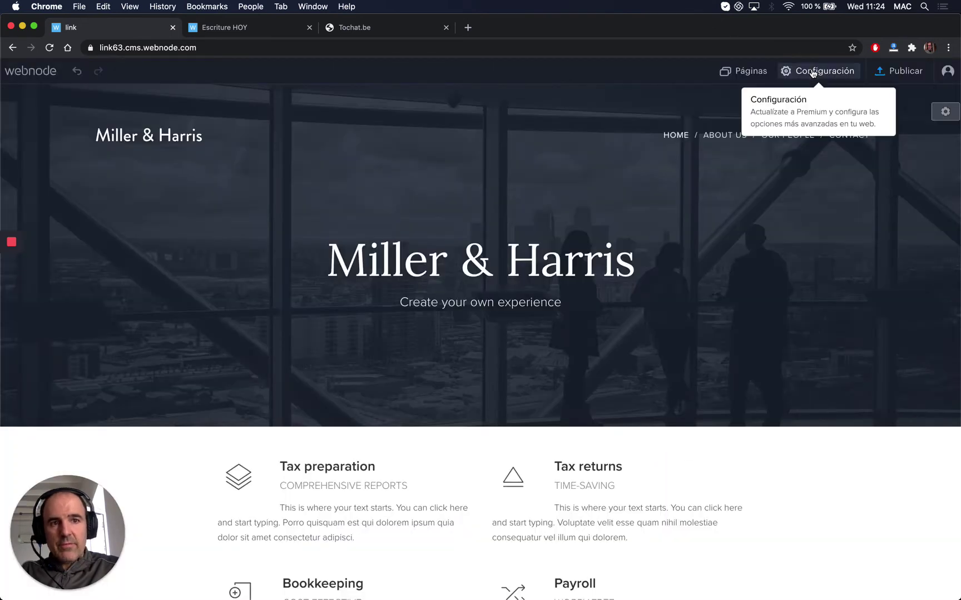
click(813, 72)
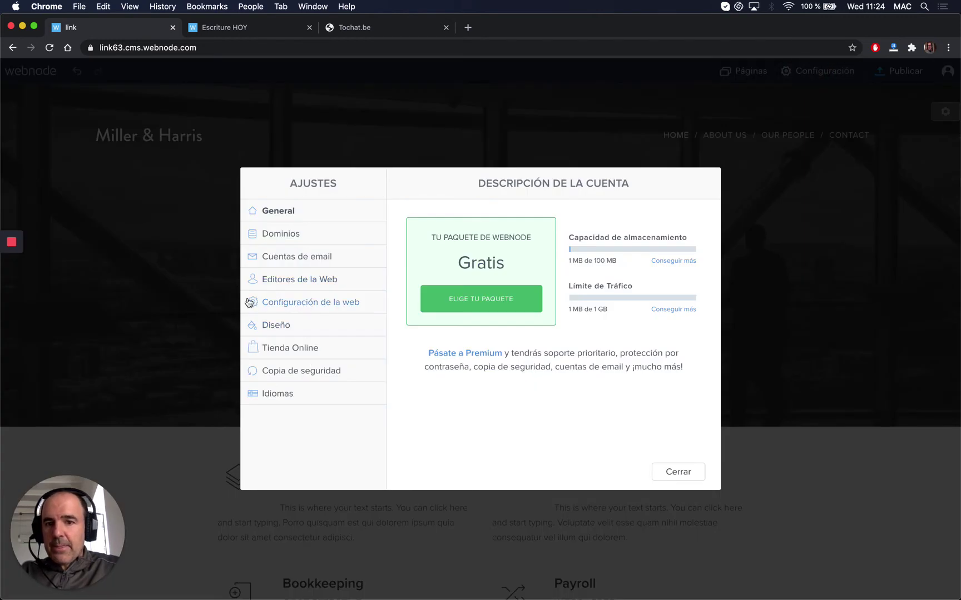
click(306, 304)
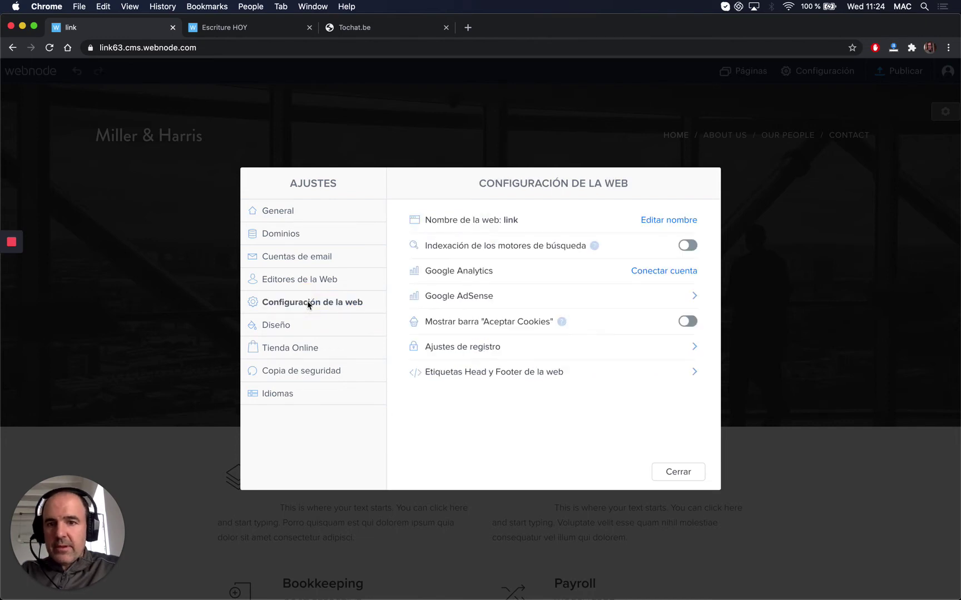
click(498, 373)
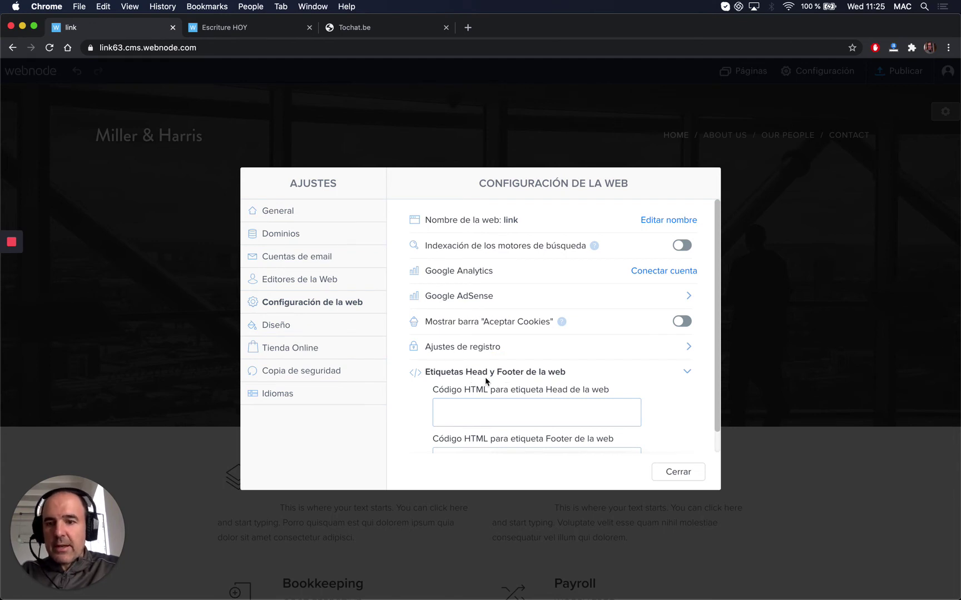
scroll(546, 391, down, 2)
click(546, 391)
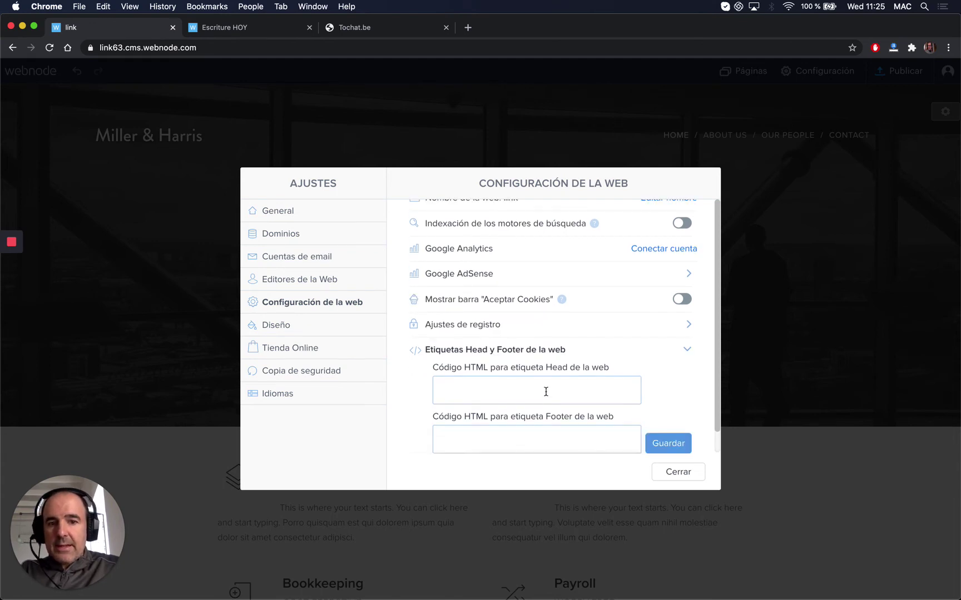
click(524, 384)
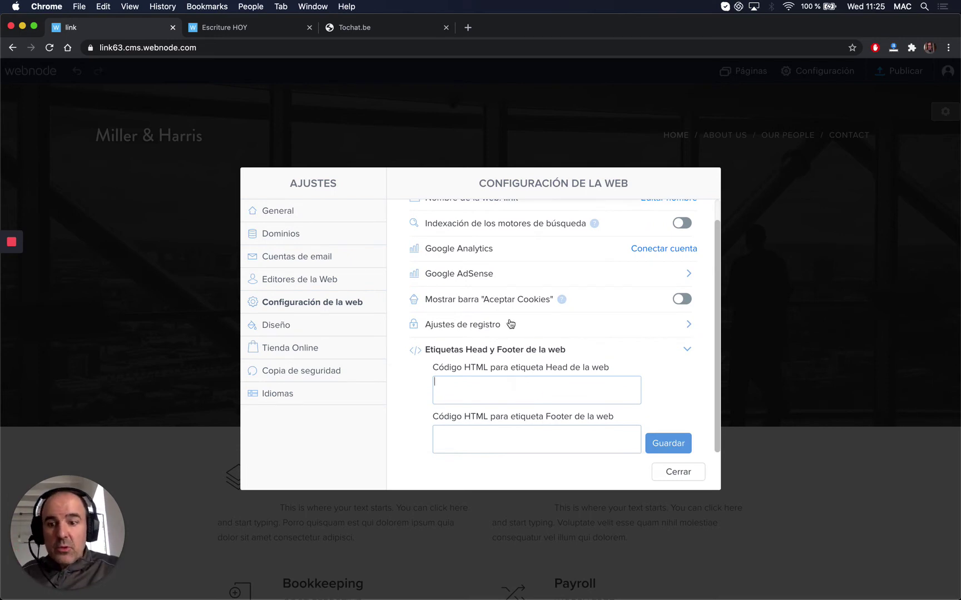
From My Widgets, open the edit page of the WhatsApp en TOCHATBE - SUPPORT widget
click(375, 29)
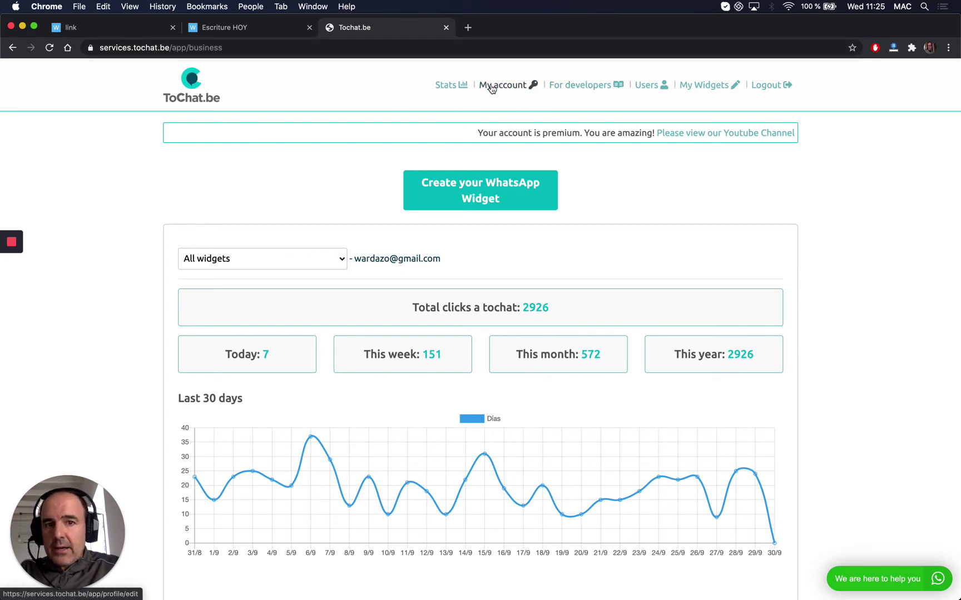
click(691, 86)
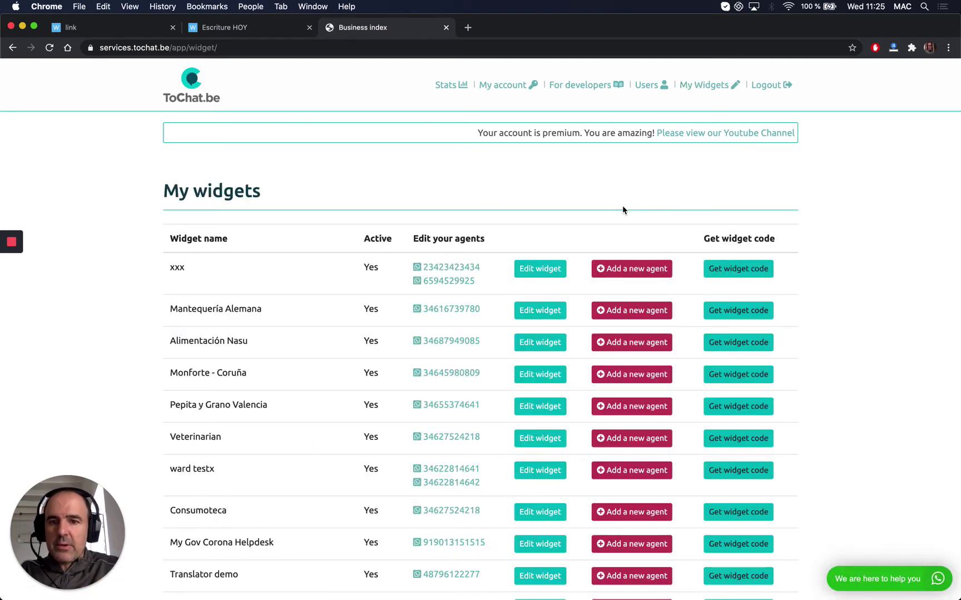
scroll(329, 339, down, 2)
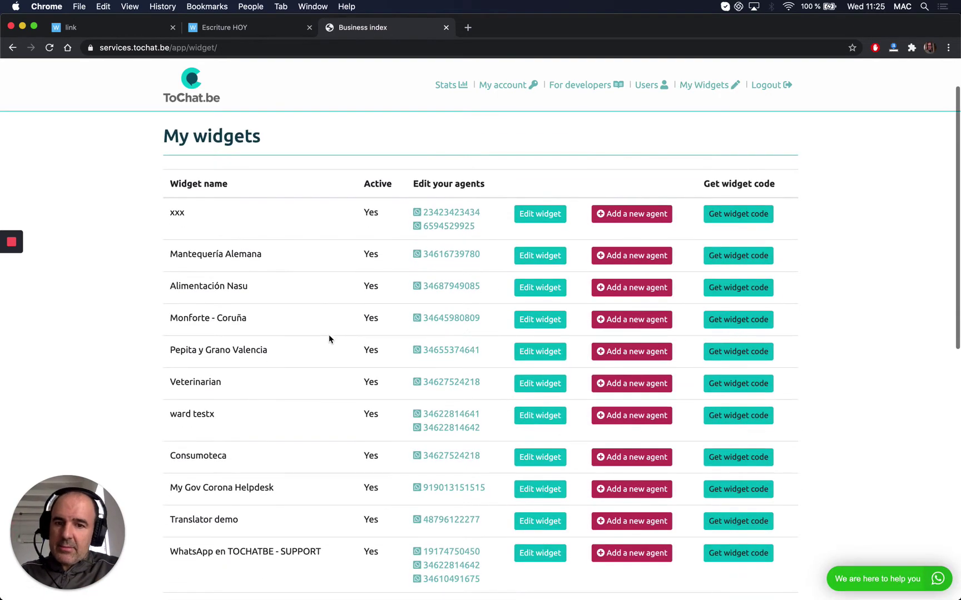
scroll(503, 506, down, 2)
scroll(502, 506, down, 2)
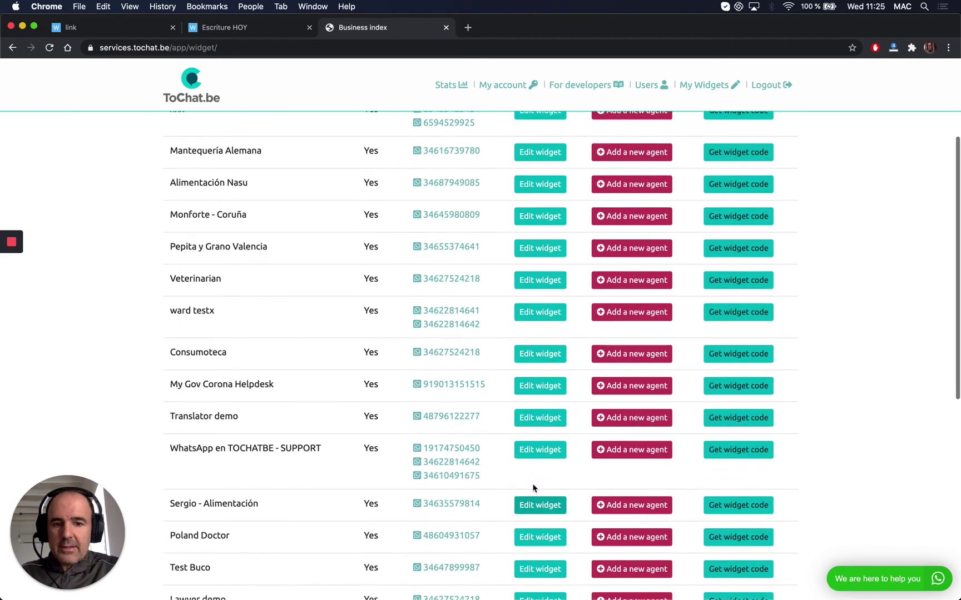
click(540, 451)
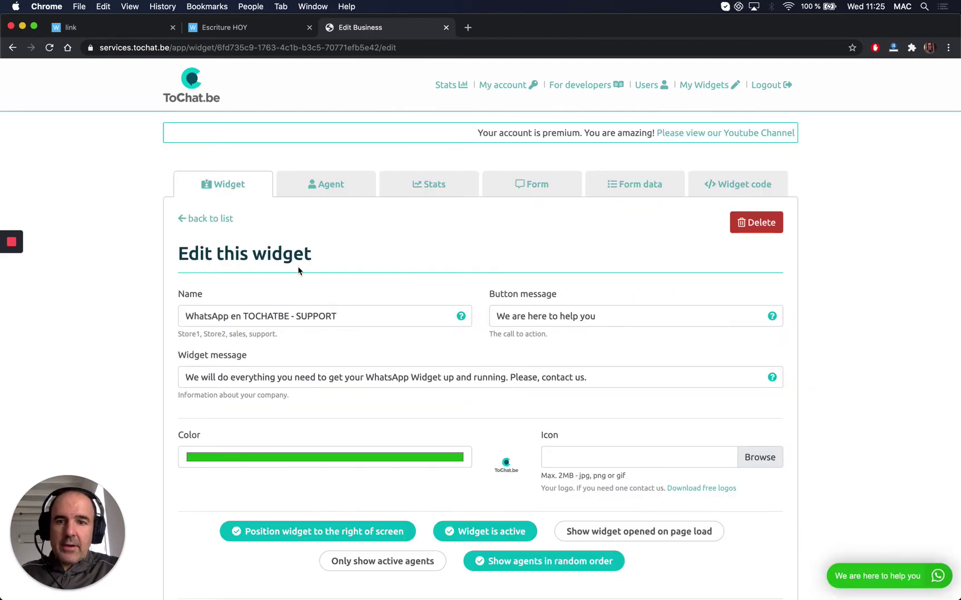
click(335, 185)
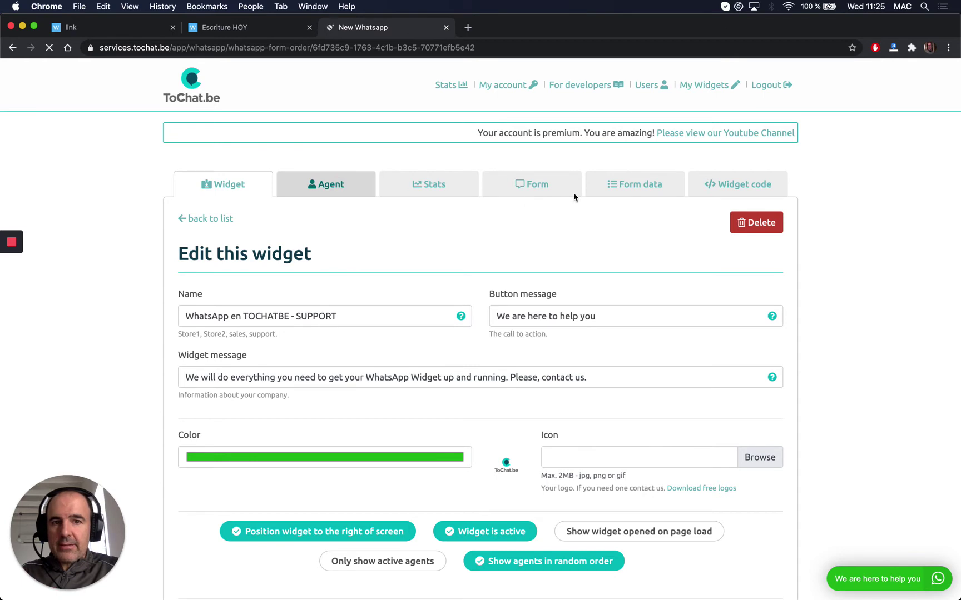
Select the whole embed script on the SUPPORT widget's Widget code tab, then return to Webnode
click(735, 188)
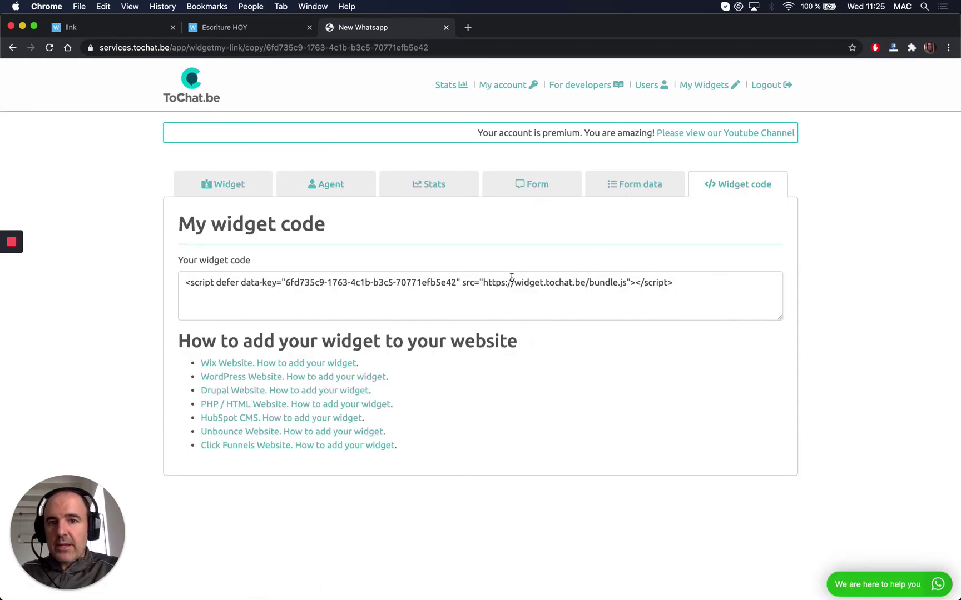
click(511, 281)
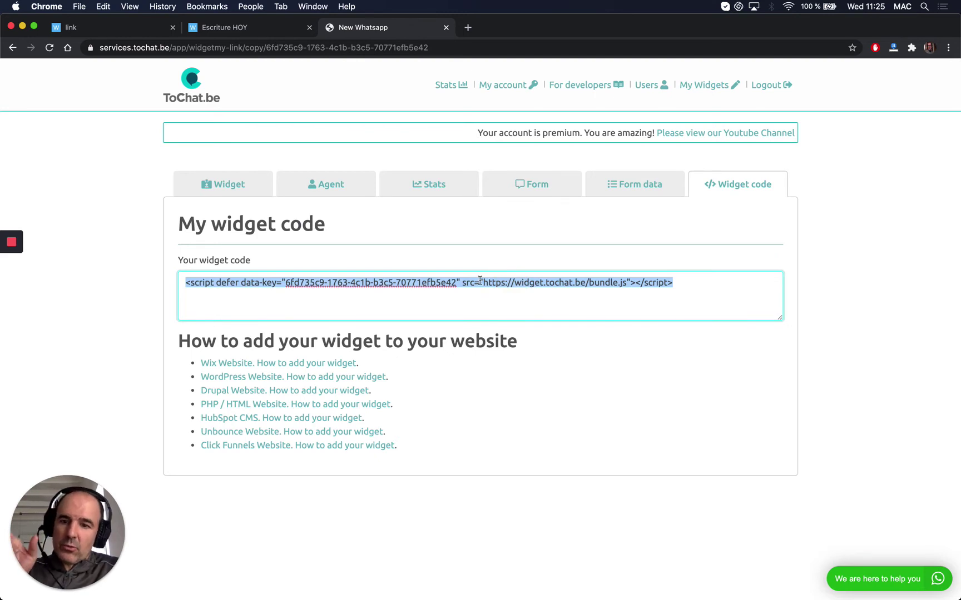
click(116, 31)
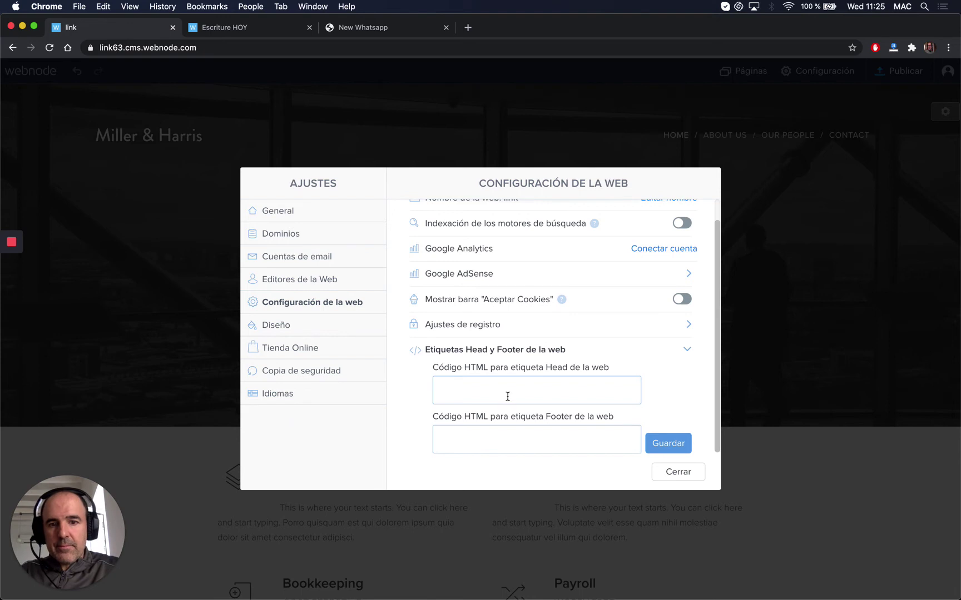
Copy the ToChat.be widget script, paste it into the Head HTML field, and save with Guardar
click(468, 385)
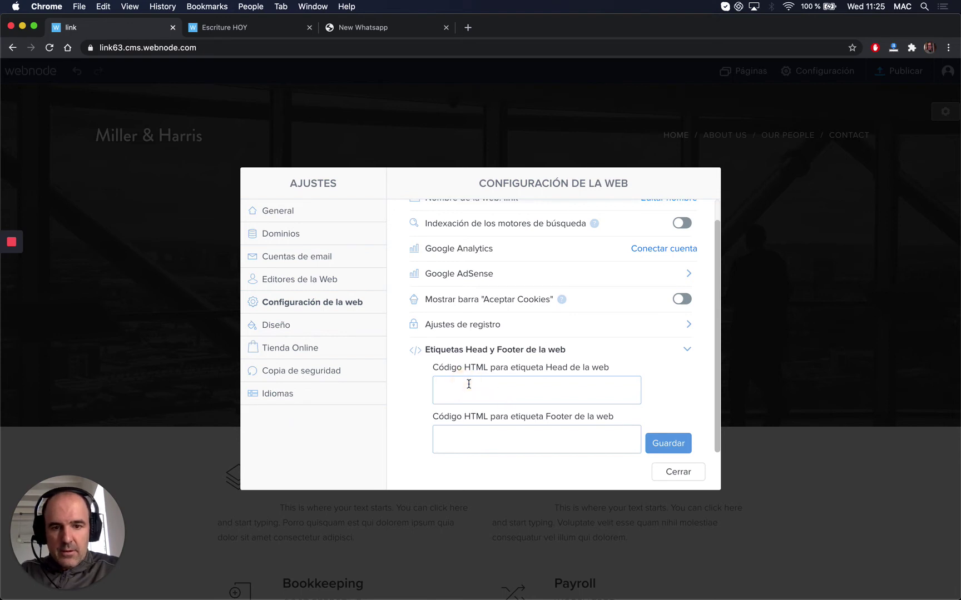
key(super+v)
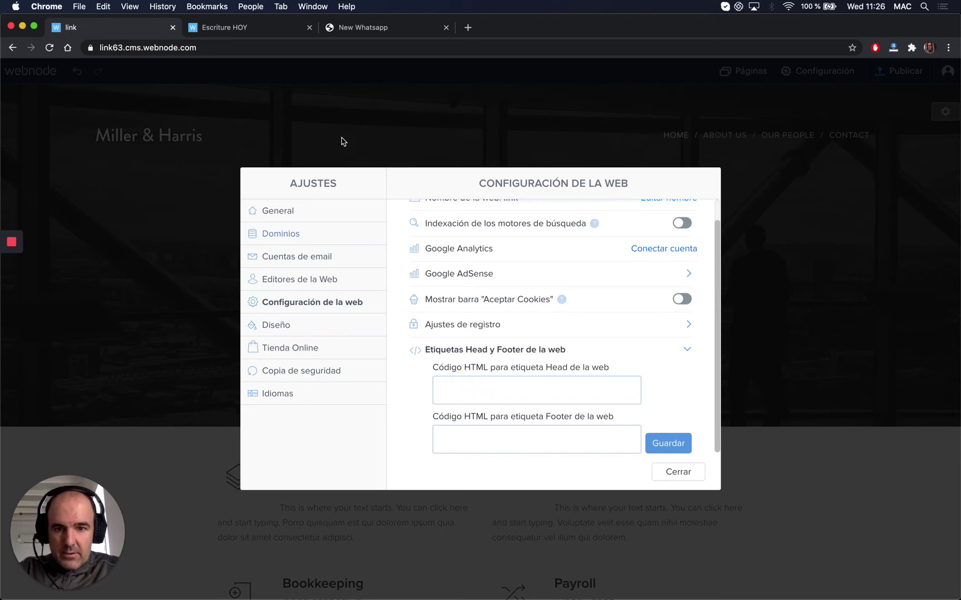
click(371, 30)
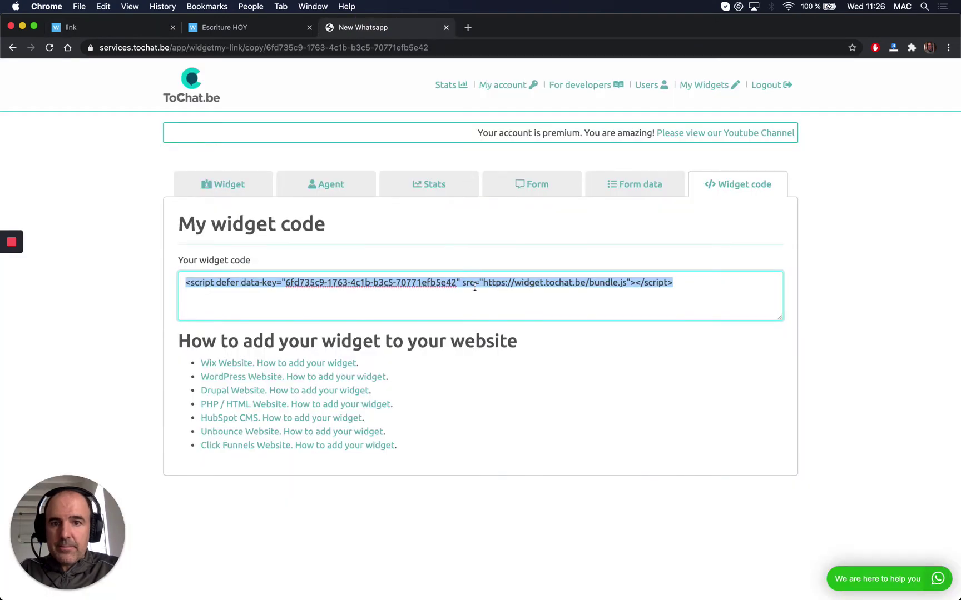
triple_click(472, 285)
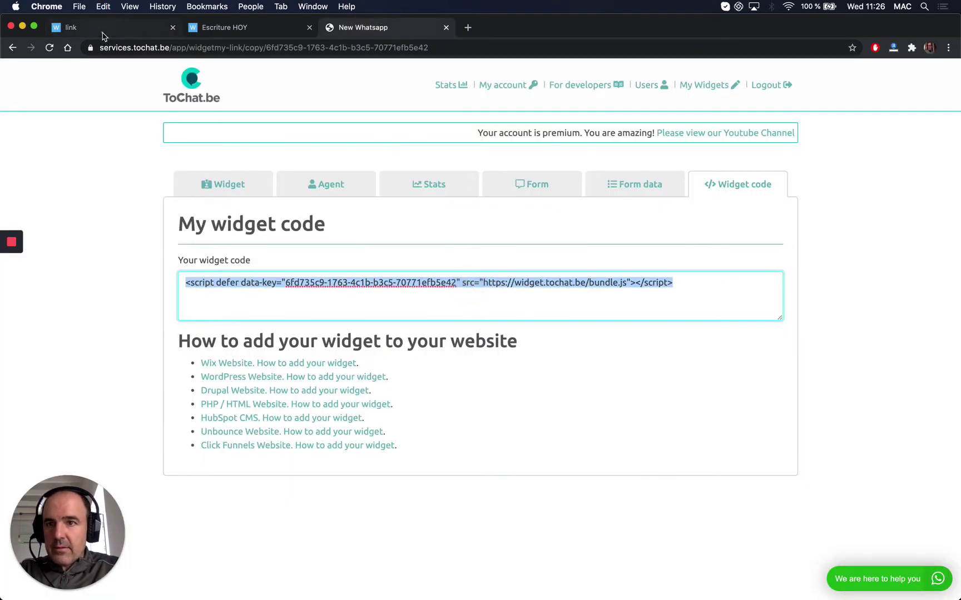
key(super+c)
key(ctrl+Tab)
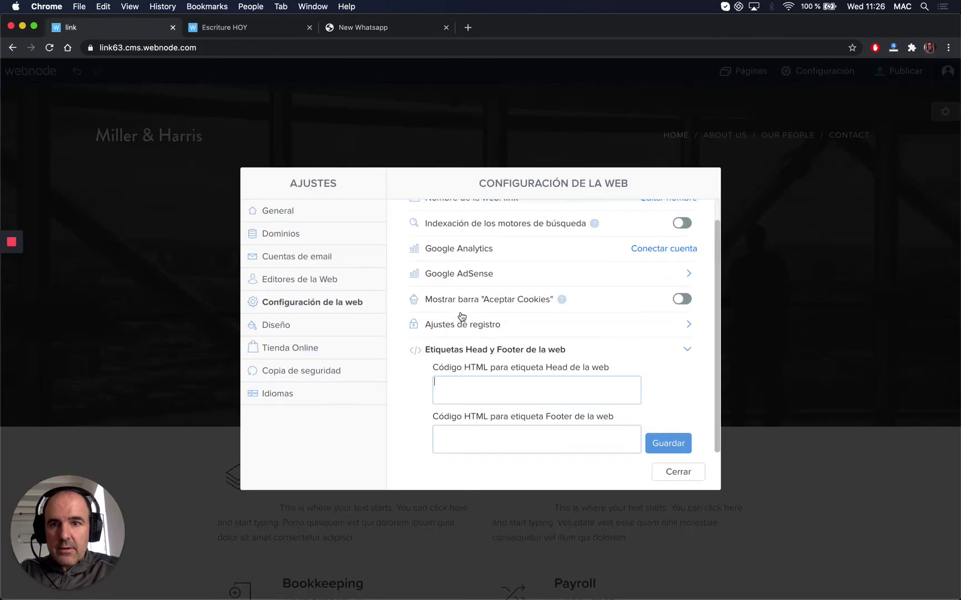
click(488, 386)
key(super+v)
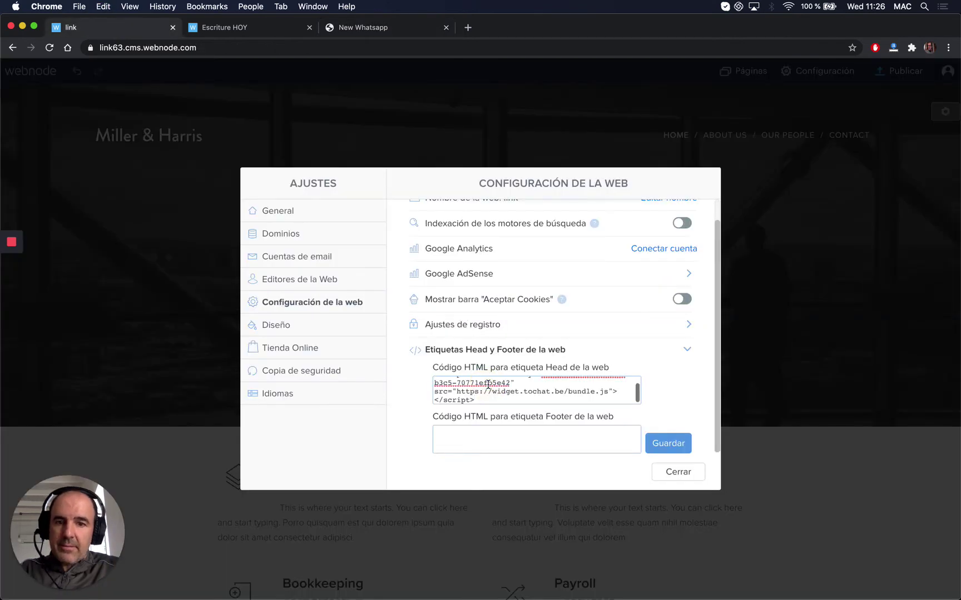
click(665, 443)
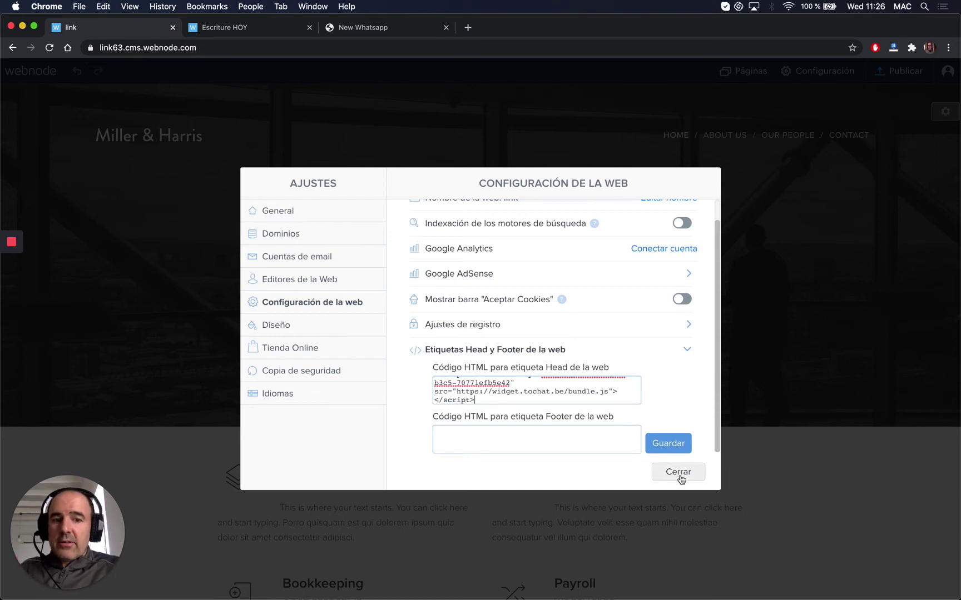
Open and close the Escriture HOY WhatsApp chat popup, then return to the Miller & Harris editor
click(254, 31)
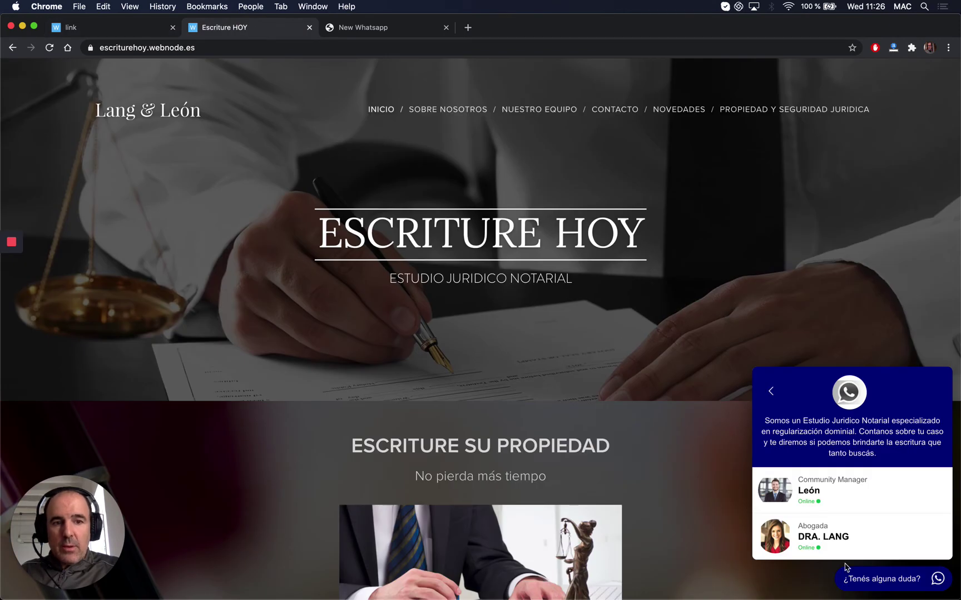
click(863, 578)
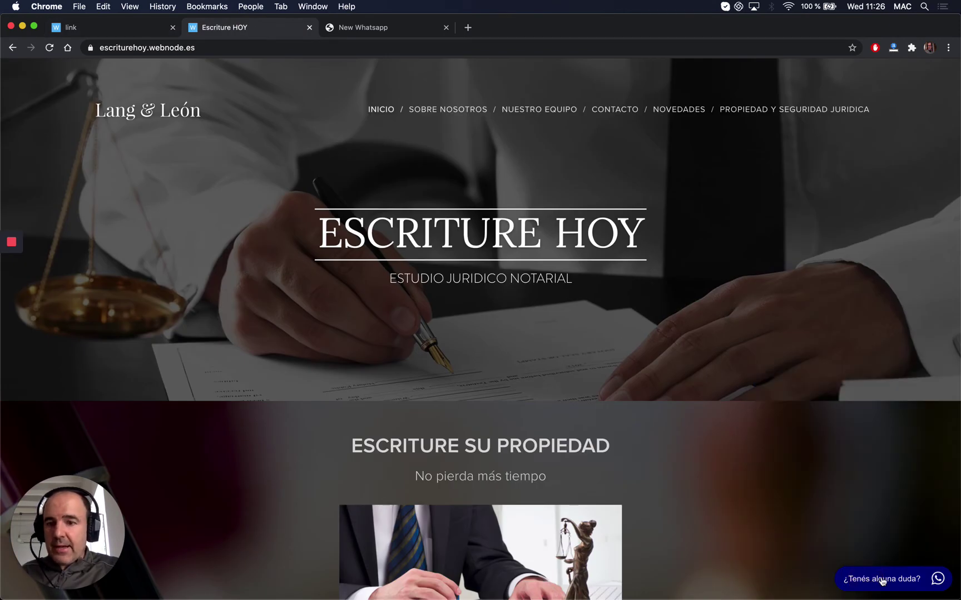
click(882, 580)
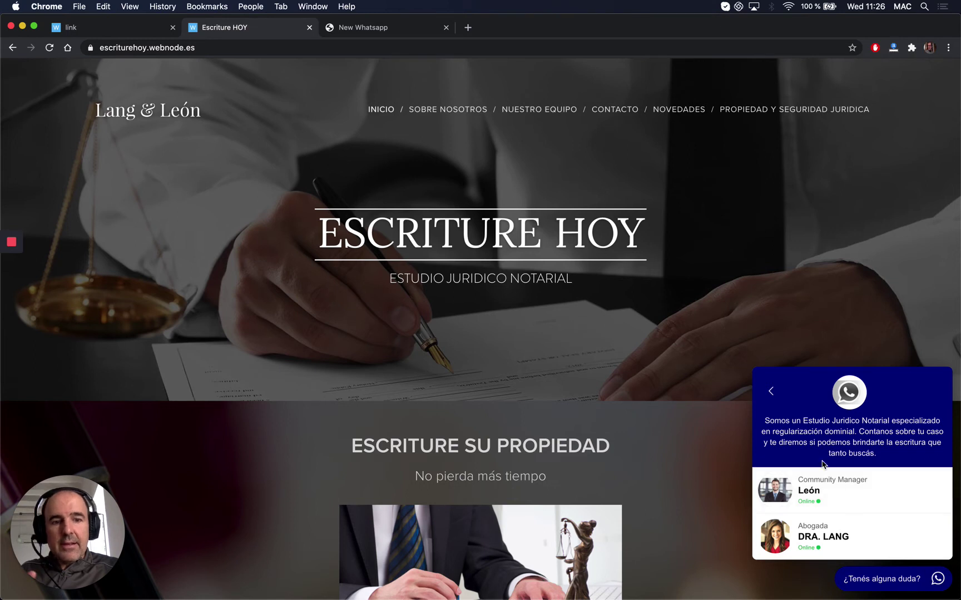
click(886, 586)
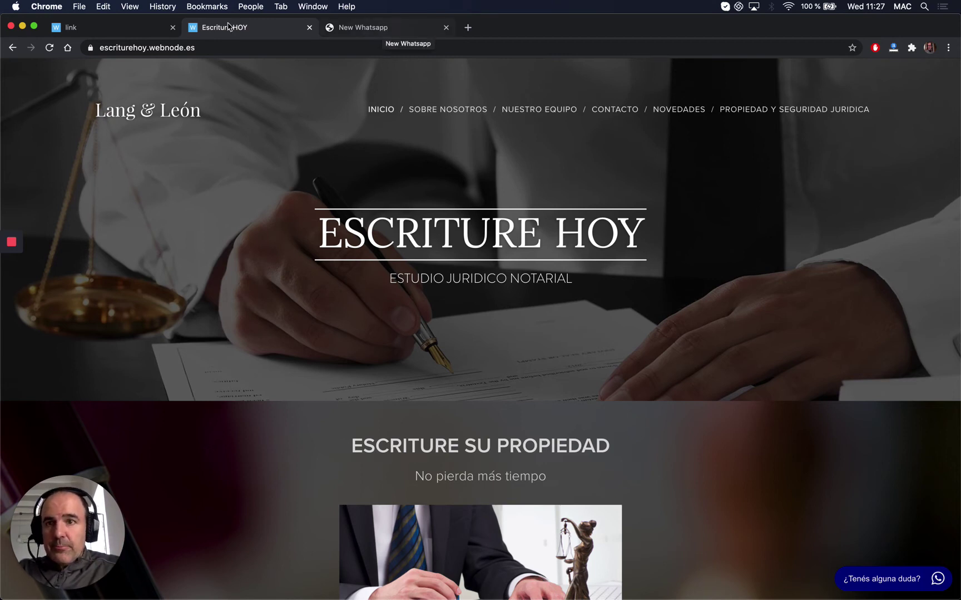
click(125, 27)
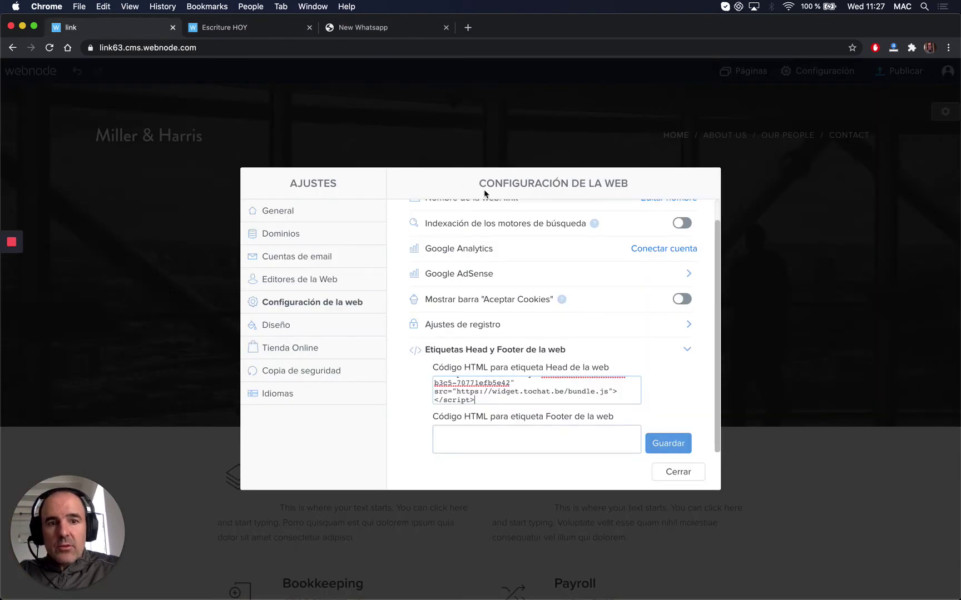
Dismiss the settings dialog with Cerrar and open the Miller & Harris CONTACT page
click(686, 474)
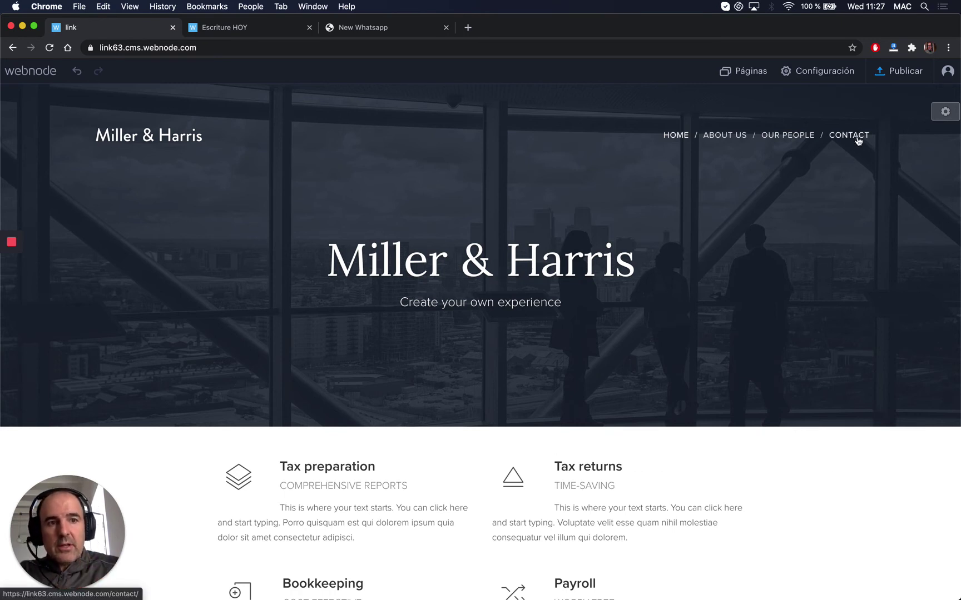
click(858, 140)
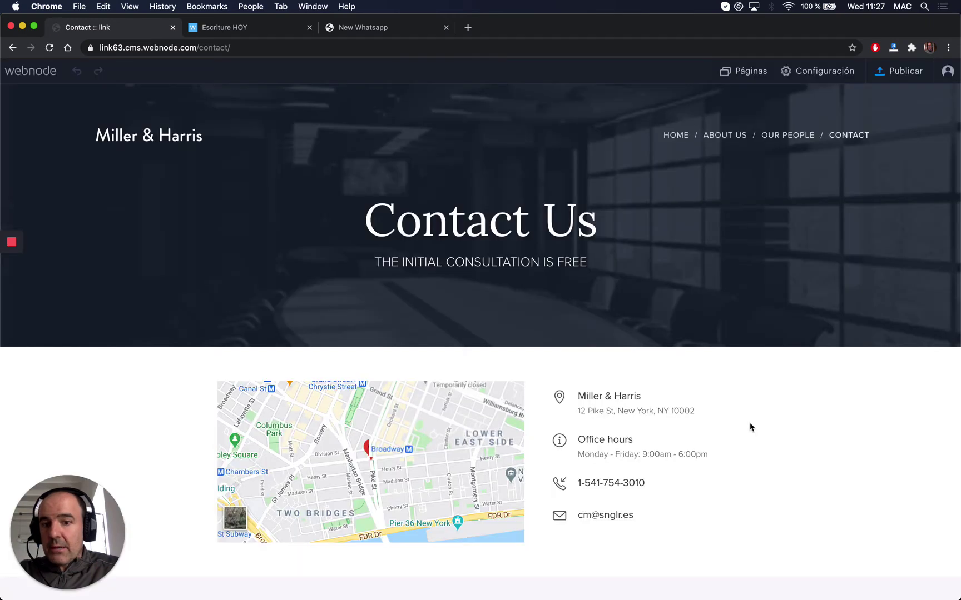
mouse_move(645, 484)
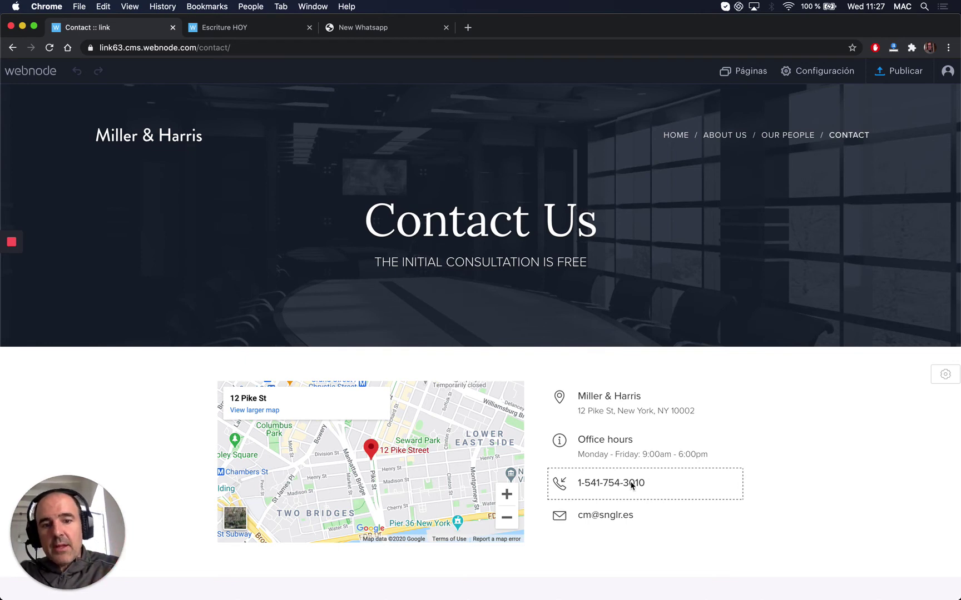
Open an empty link entry on the contact page's phone number, then focus ToChat.be's address bar
click(631, 486)
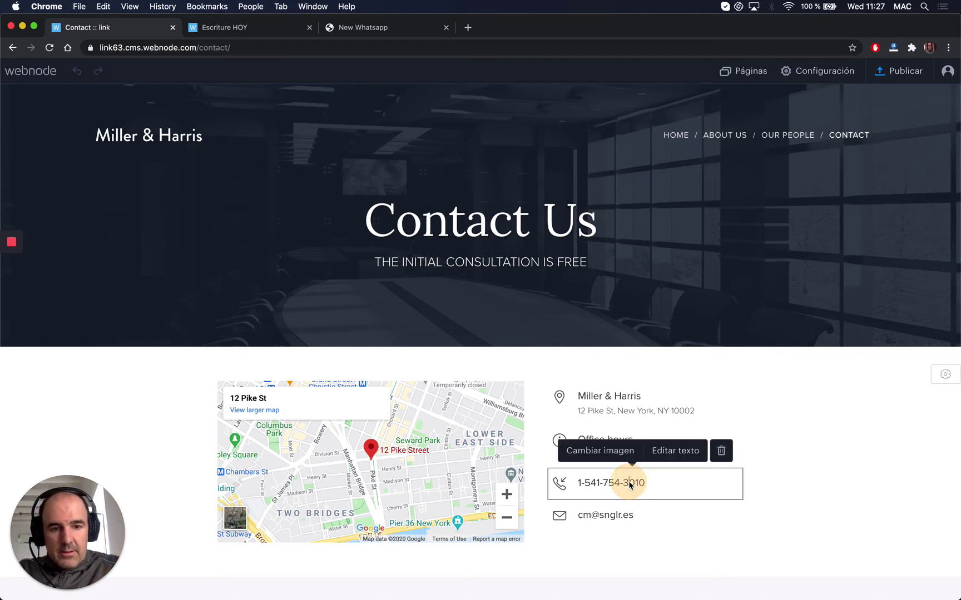
click(675, 451)
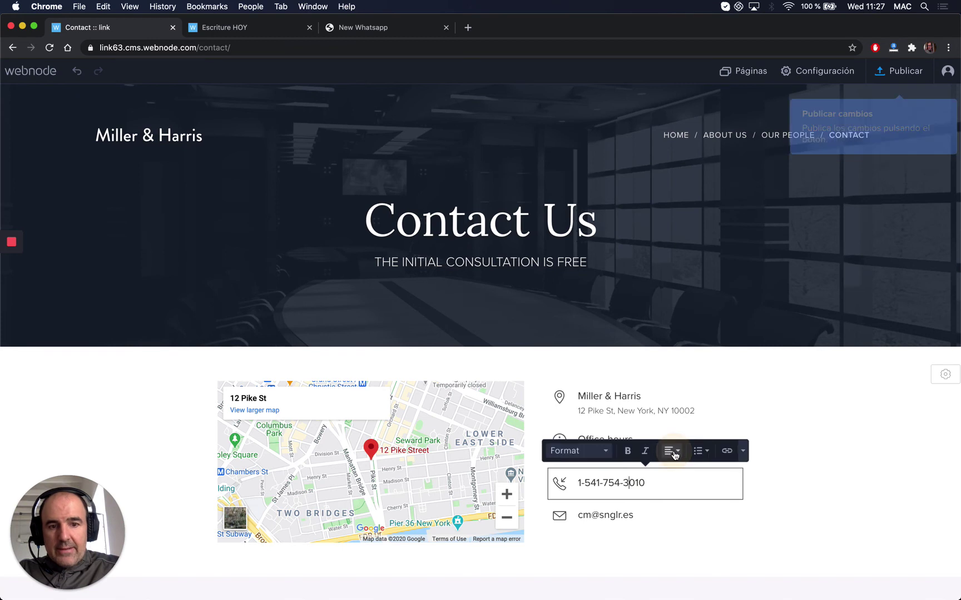
click(727, 452)
click(608, 527)
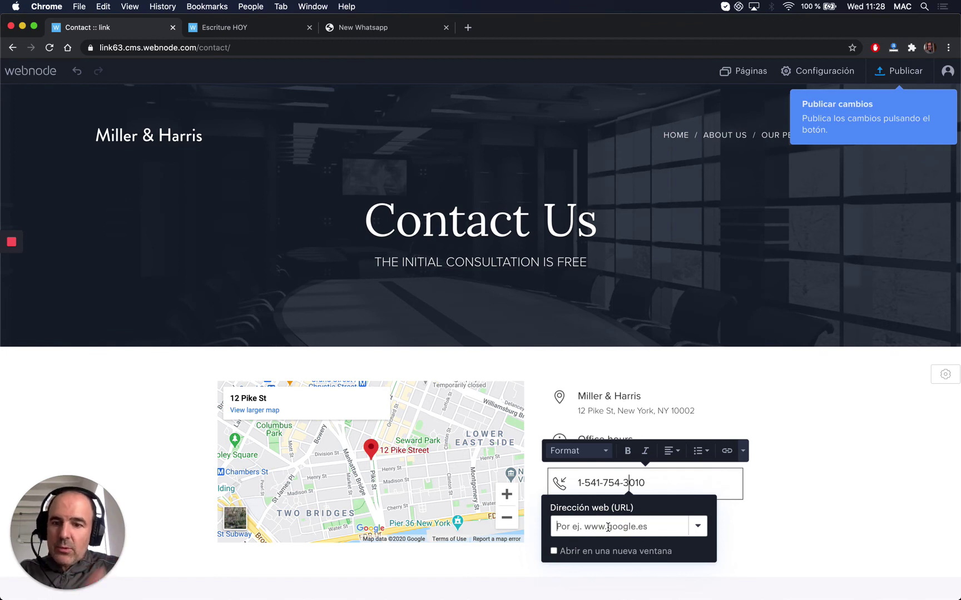
click(371, 29)
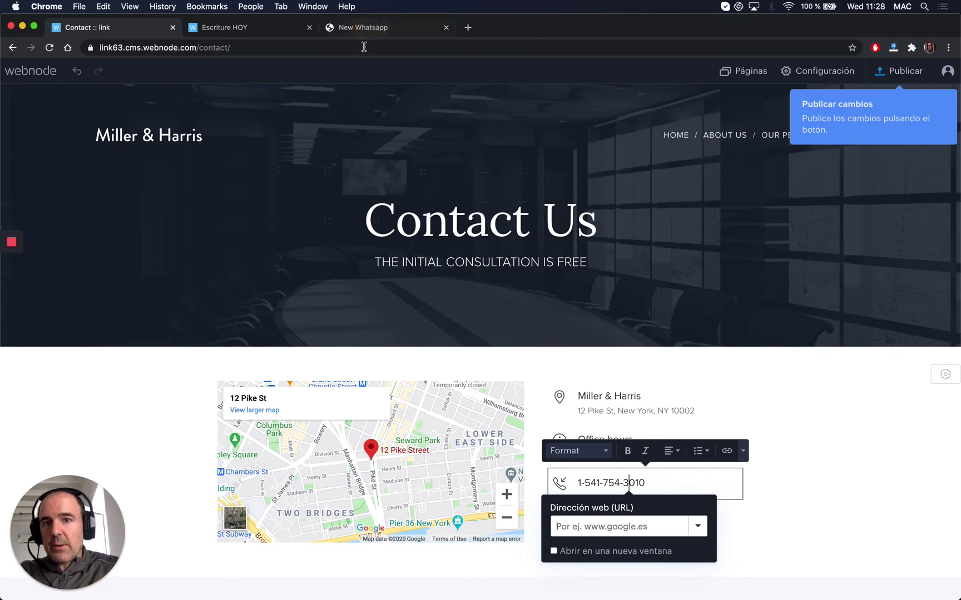
click(364, 47)
text(c)
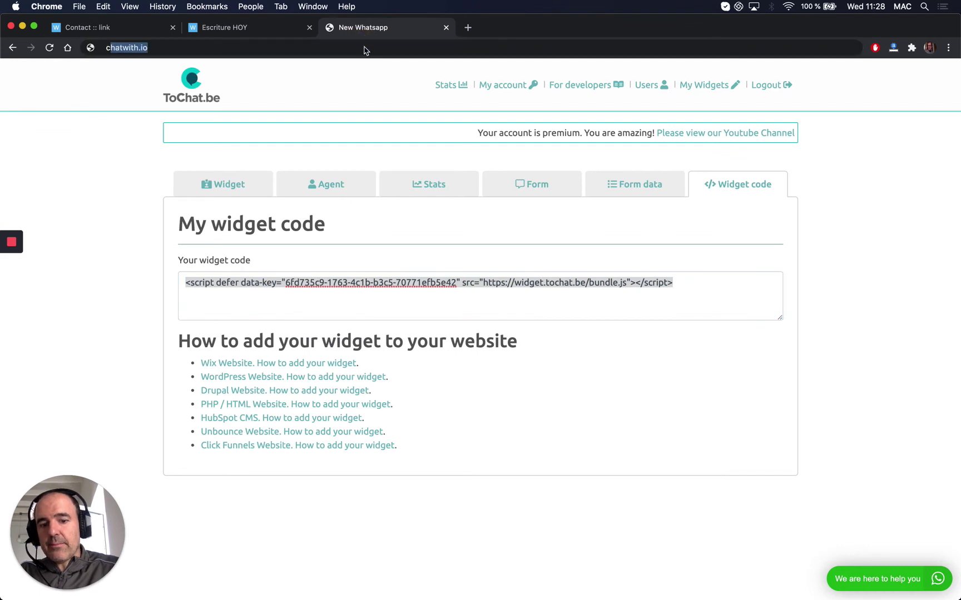
text(hatwith)
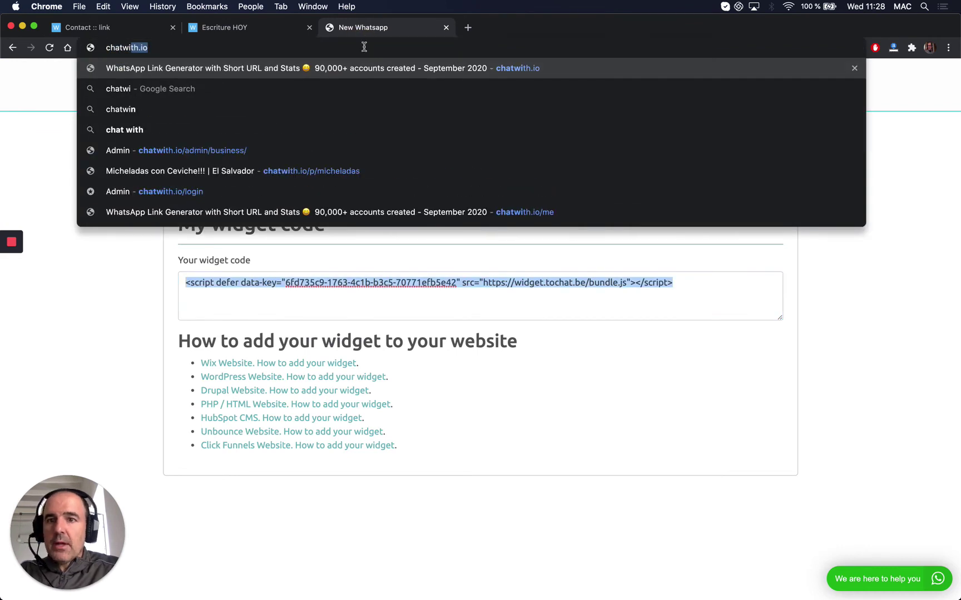
Load chatwith.io and copy the share link for the 03-09-2020 'Hi, I want more information' message
key(Return)
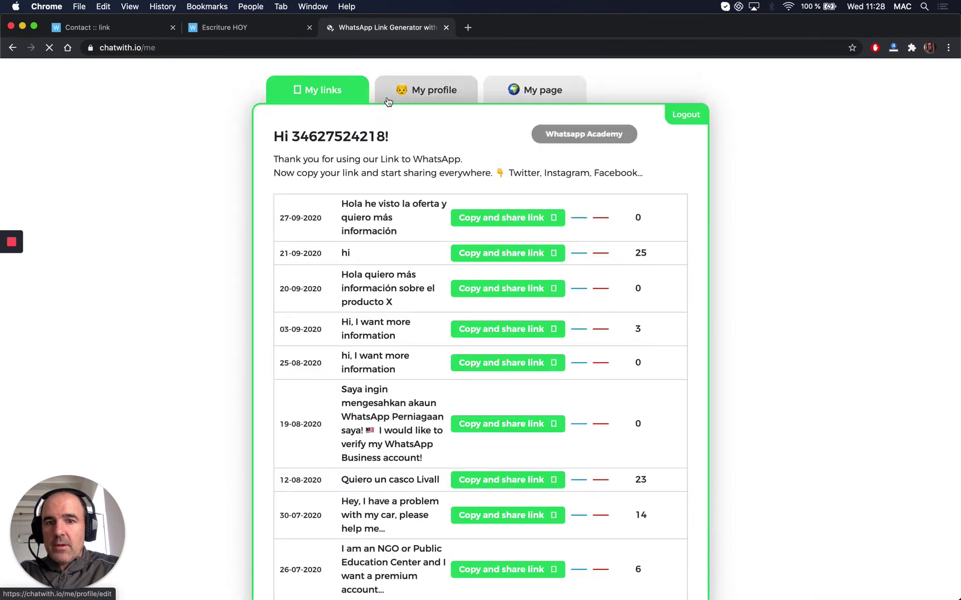
click(496, 330)
click(578, 112)
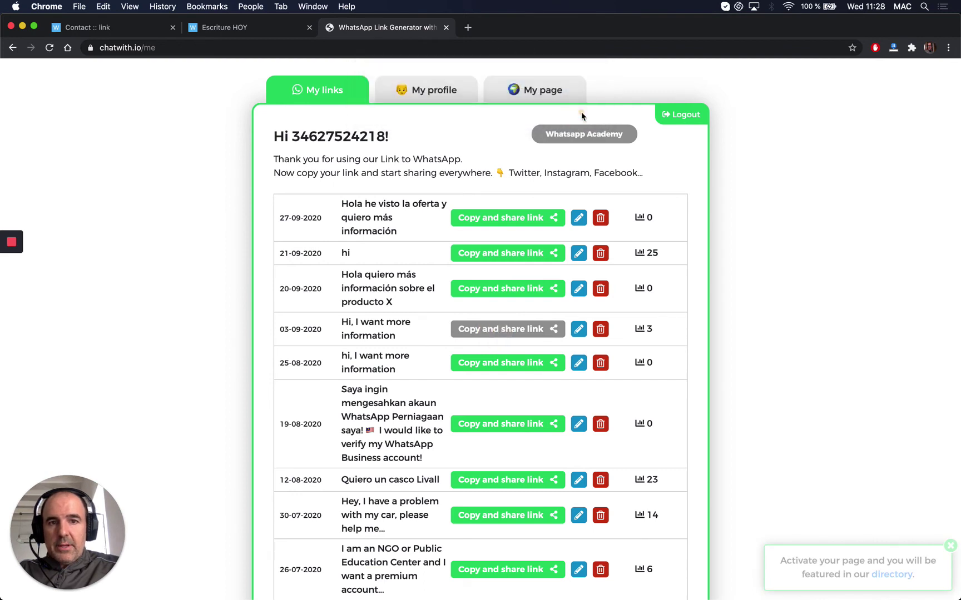
Back on the Webnode contact page, undo the stray paste of the chatwith.io link
click(126, 32)
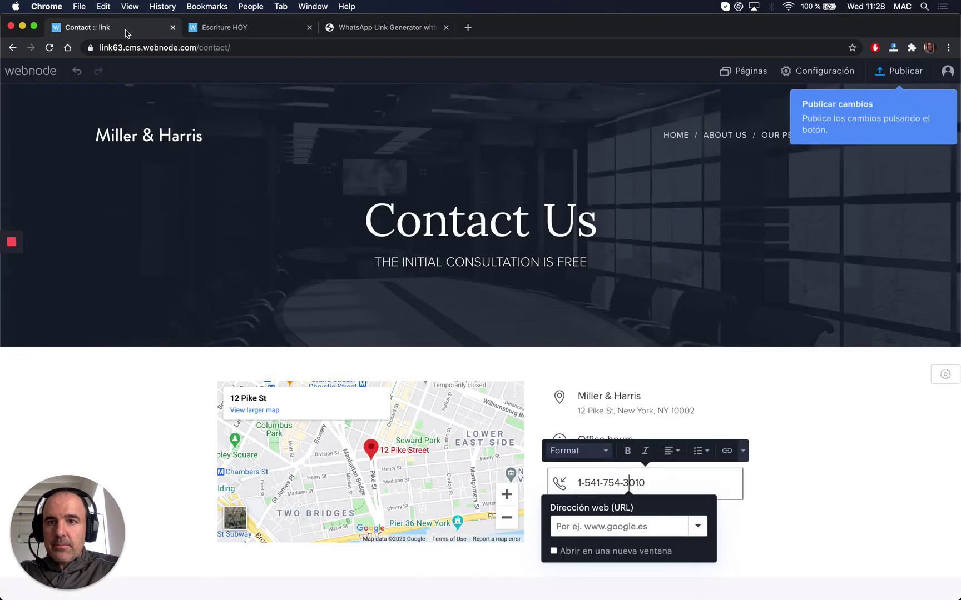
click(607, 522)
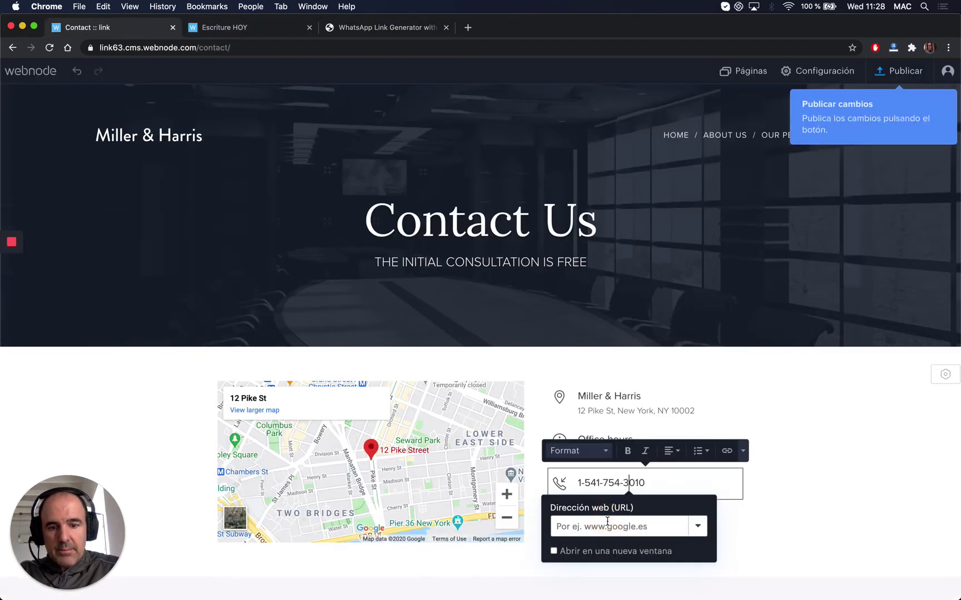
text(https://chatwith.io/s/5f50ca1fc1e70)
key(Return)
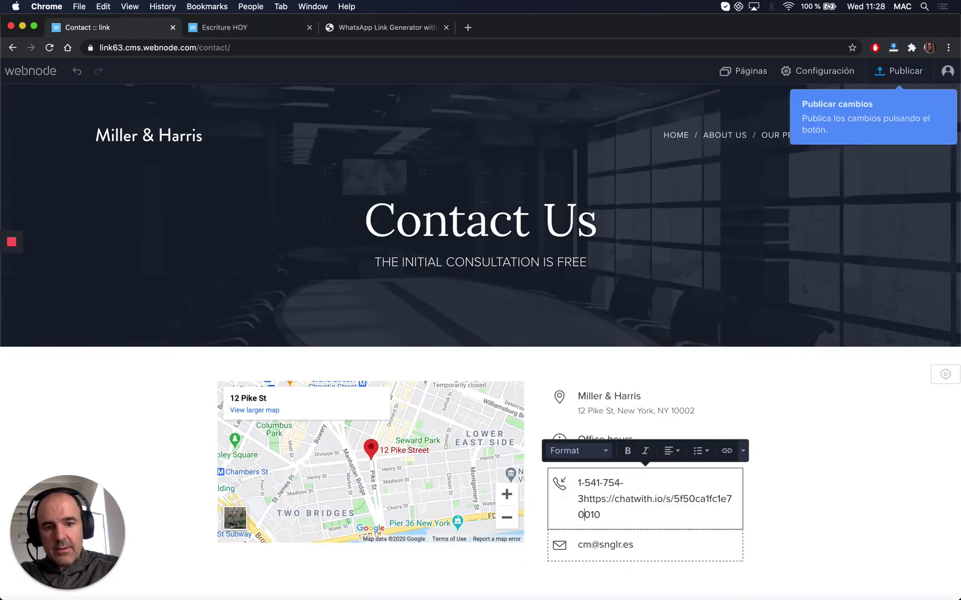
key(super+z)
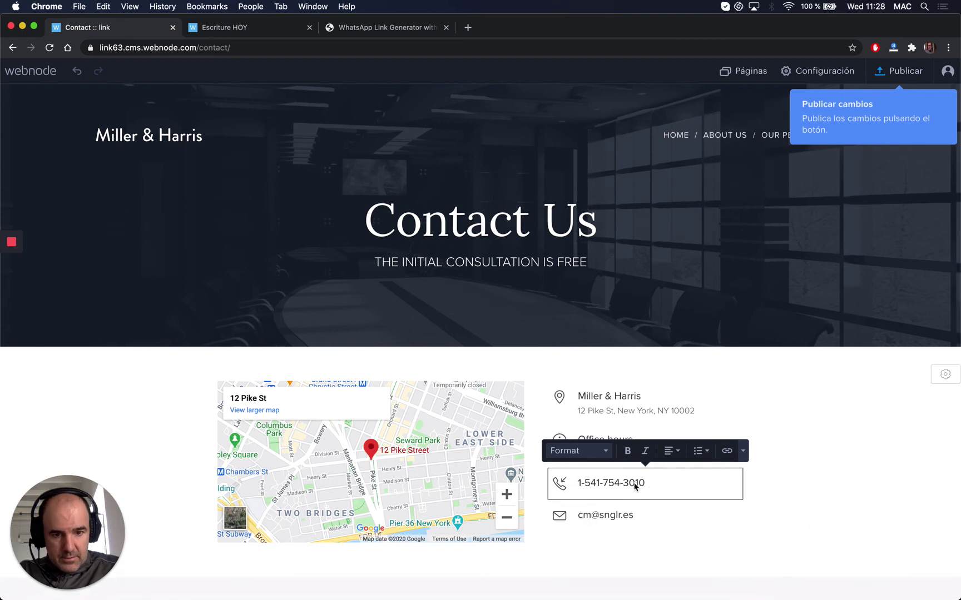
double_click(625, 484)
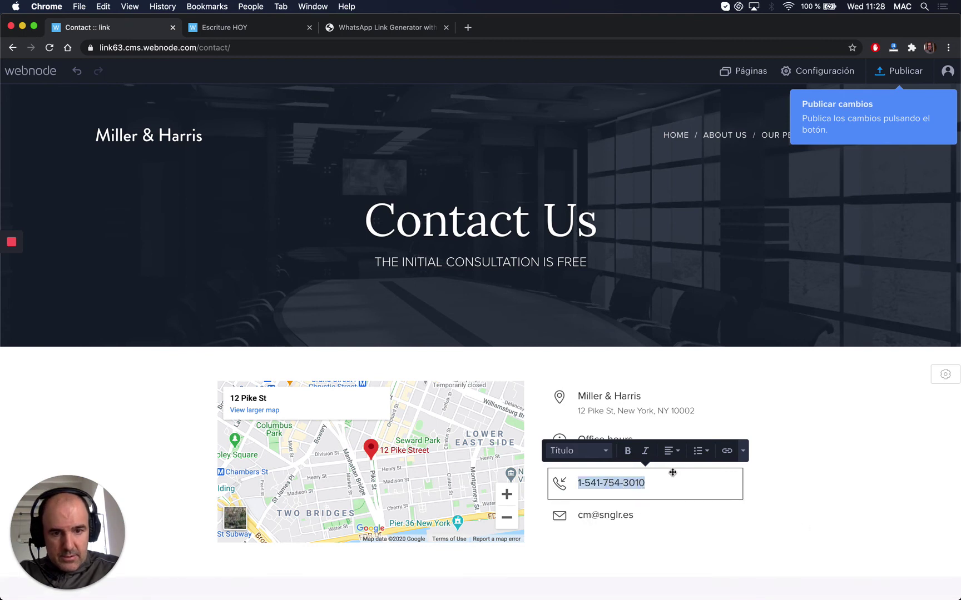
click(727, 451)
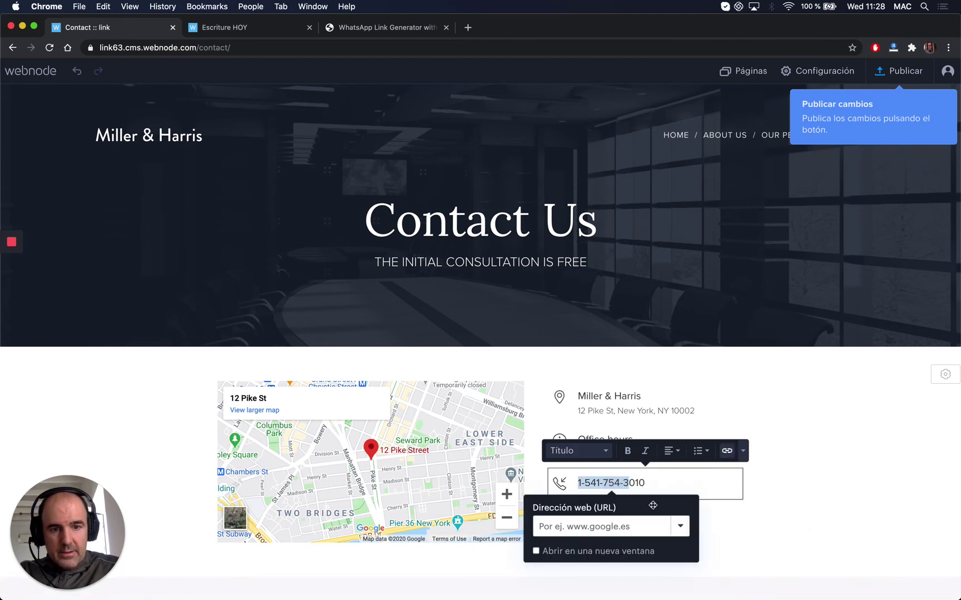
click(637, 527)
key(super+v)
key(Return)
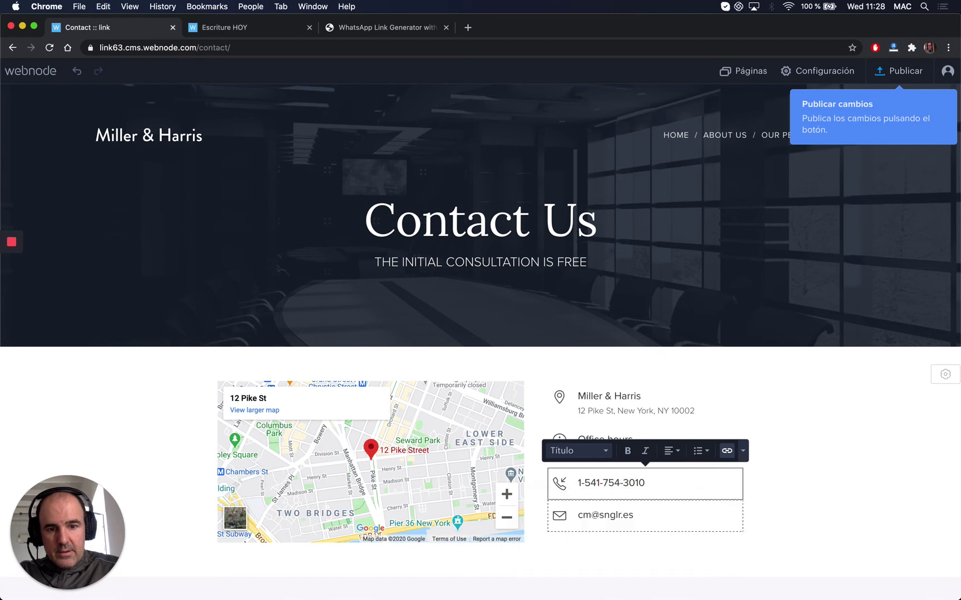
click(783, 501)
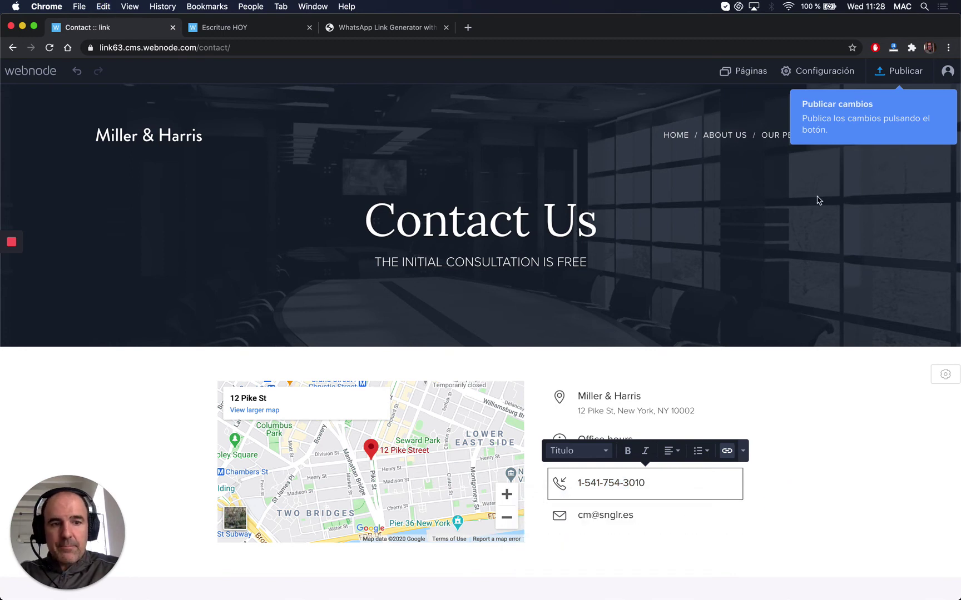
click(905, 70)
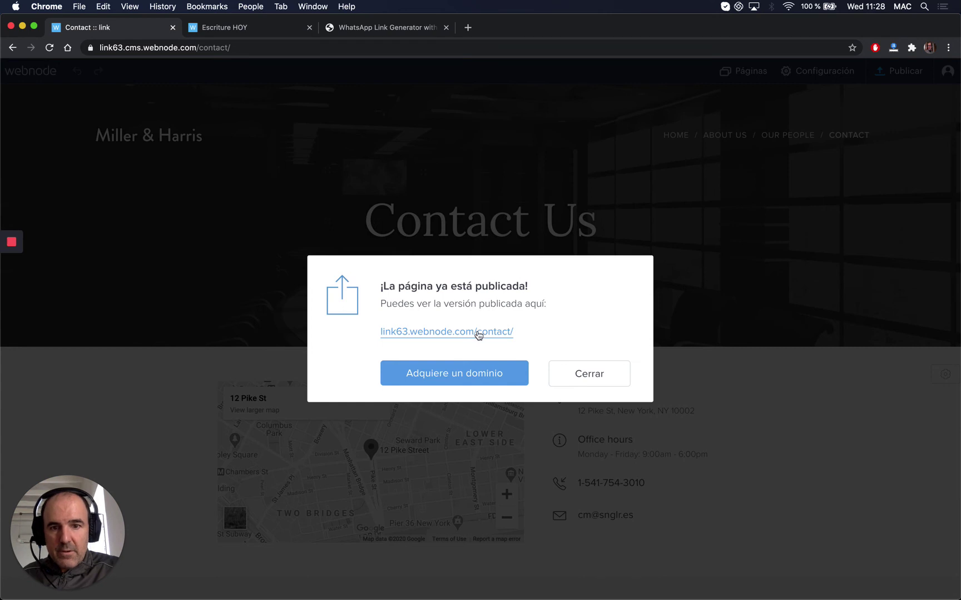
Open the live contact page link63.webnode.com/contact/ from the publish confirmation
click(473, 332)
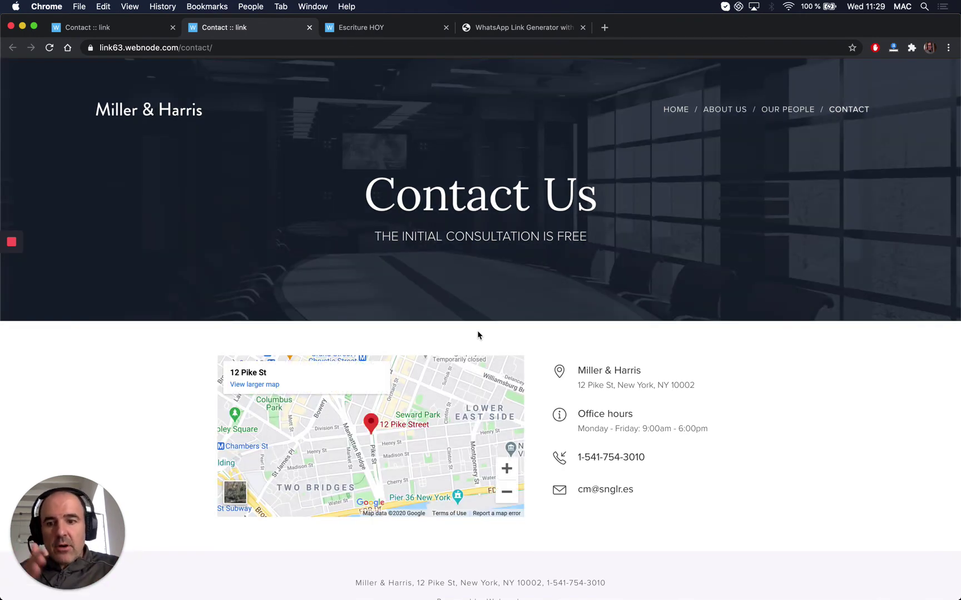
click(611, 458)
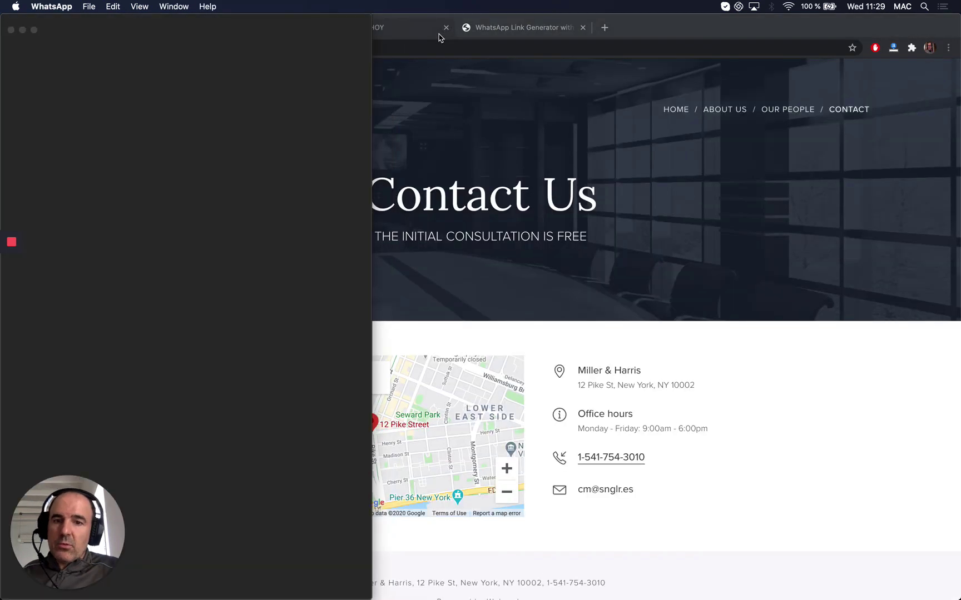
click(11, 30)
click(181, 356)
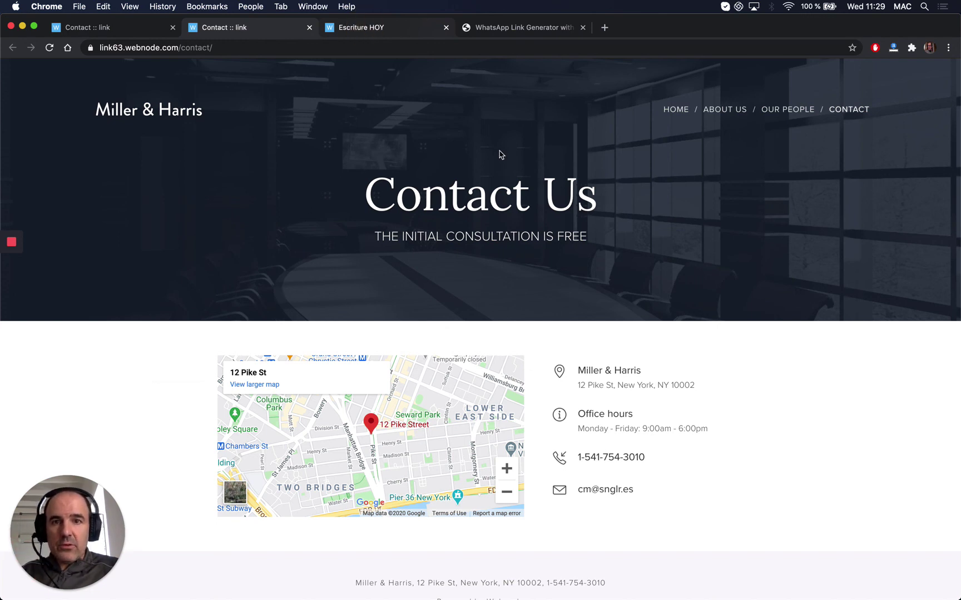
key(ctrl+Tab)
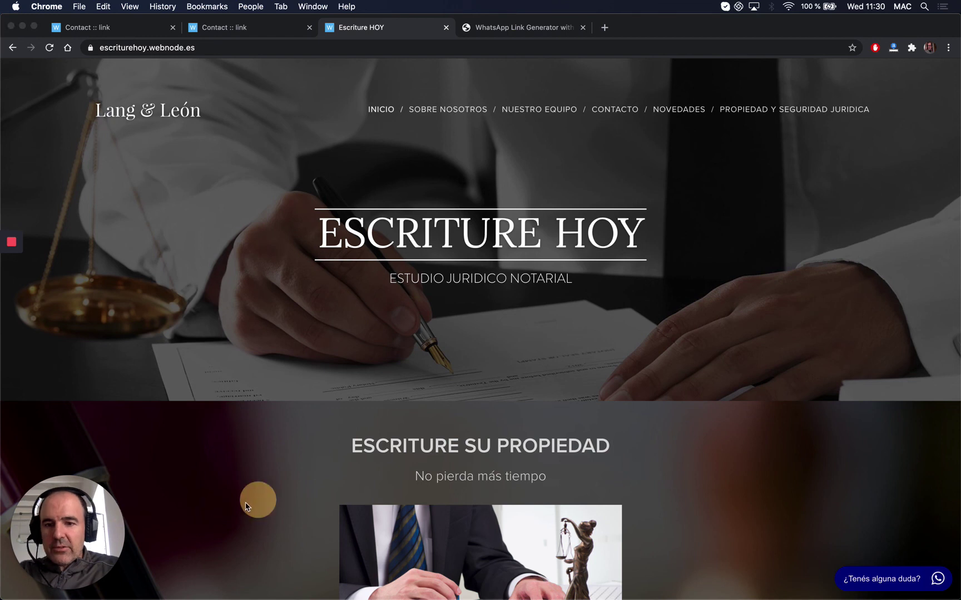
Open the '¿Tenés alguna duda?' chat panel listing agents León and Dra. Lang
drag(121, 526, 246, 508)
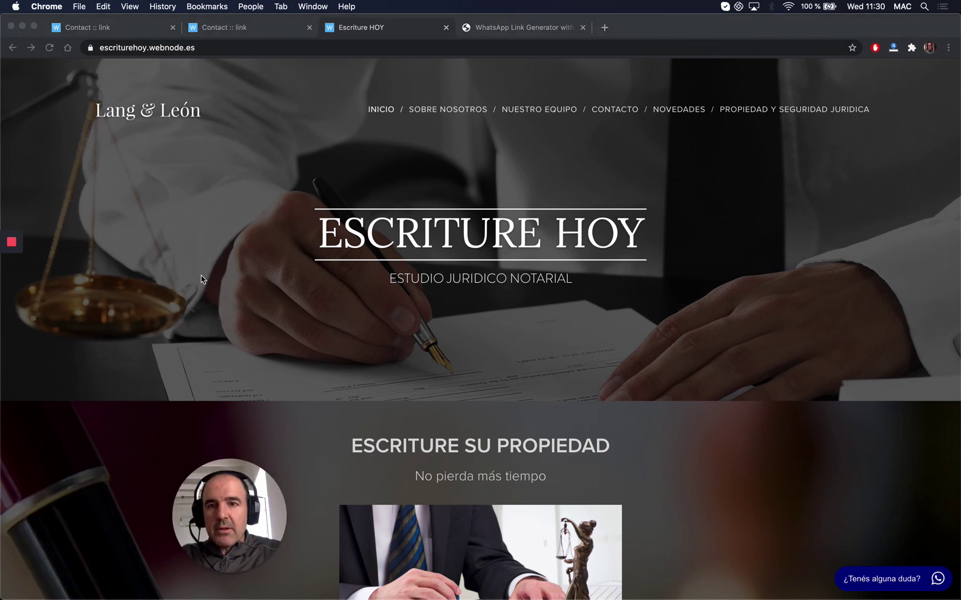
click(875, 580)
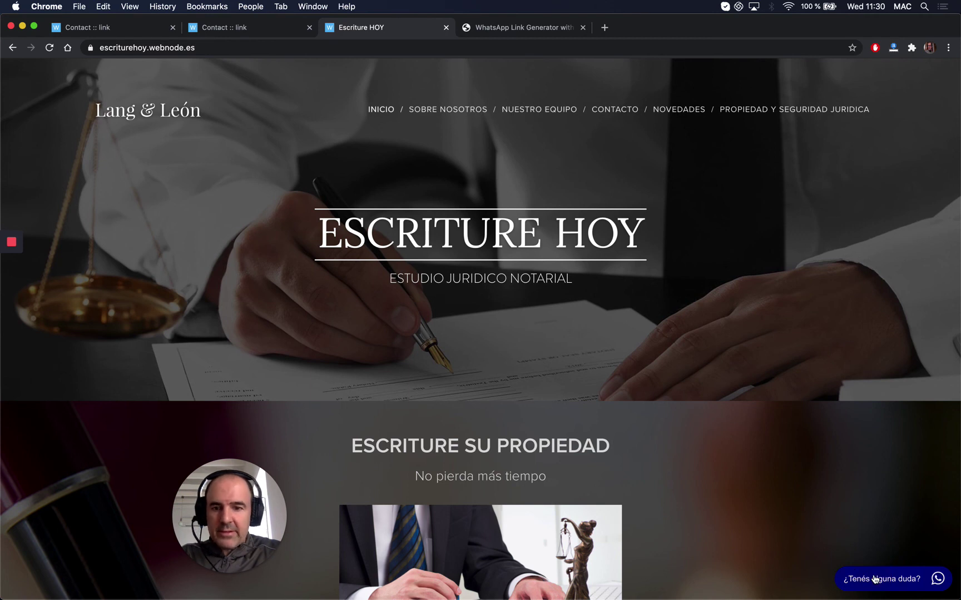
click(875, 579)
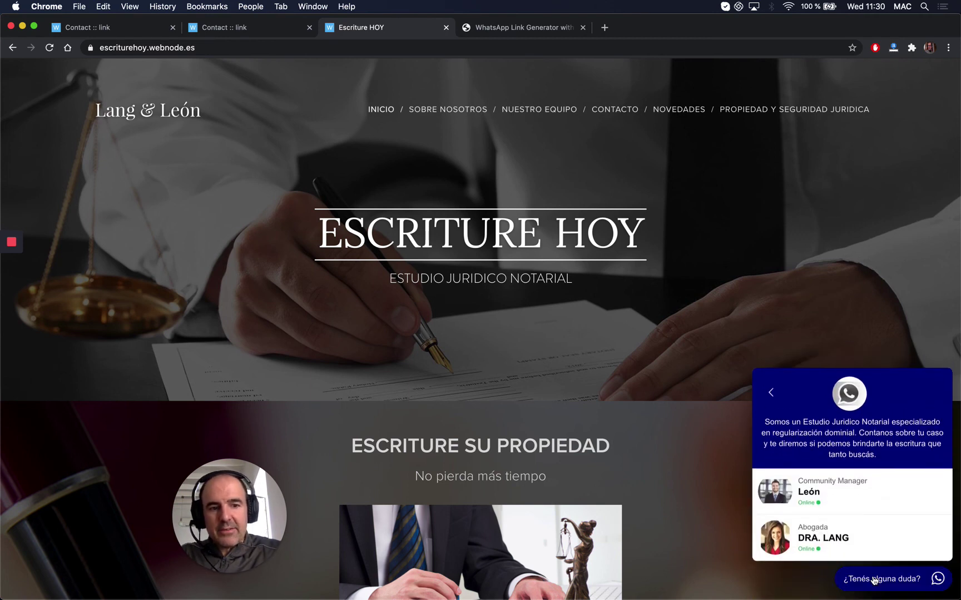